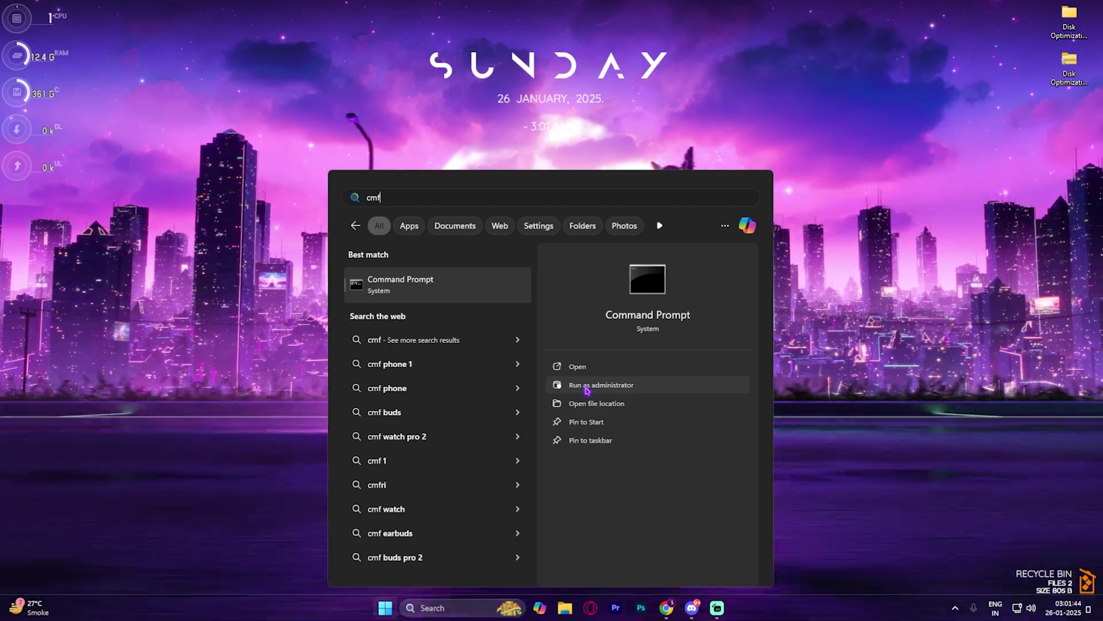
Run sfc /scannow in an administrator Command Prompt and let it repair corrupt files.
click(587, 389)
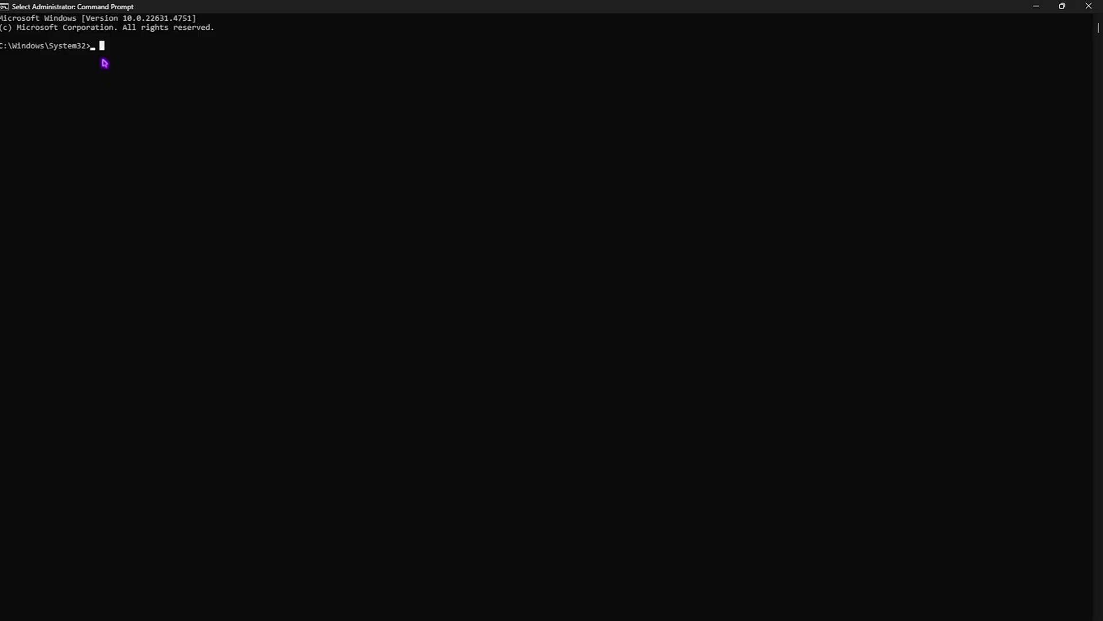
text(sfc)
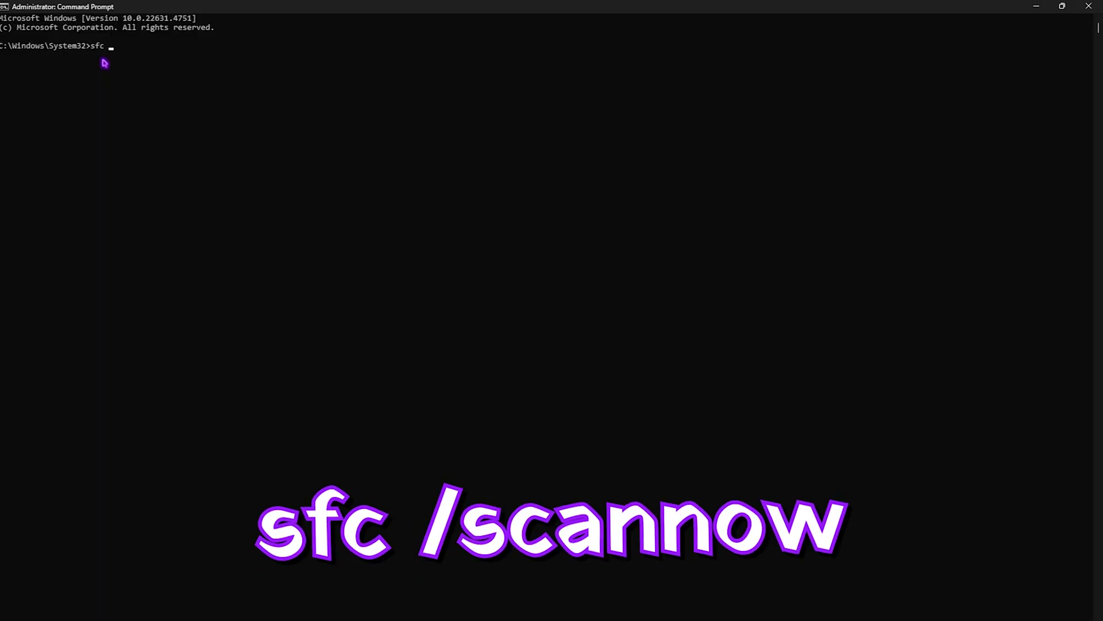
text( /scannow)
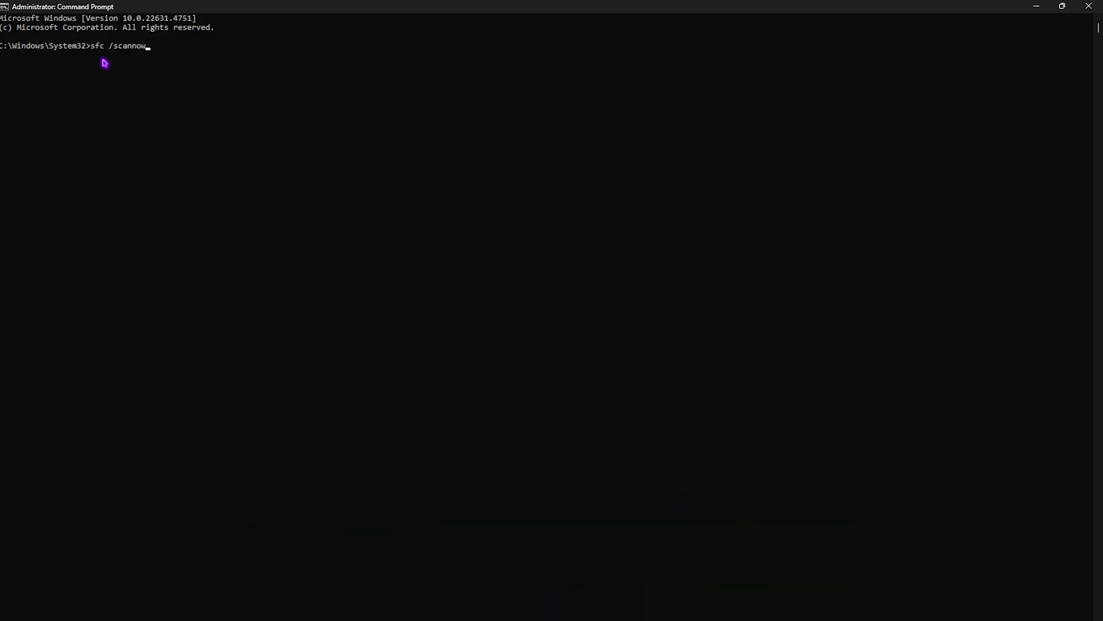
key(Return)
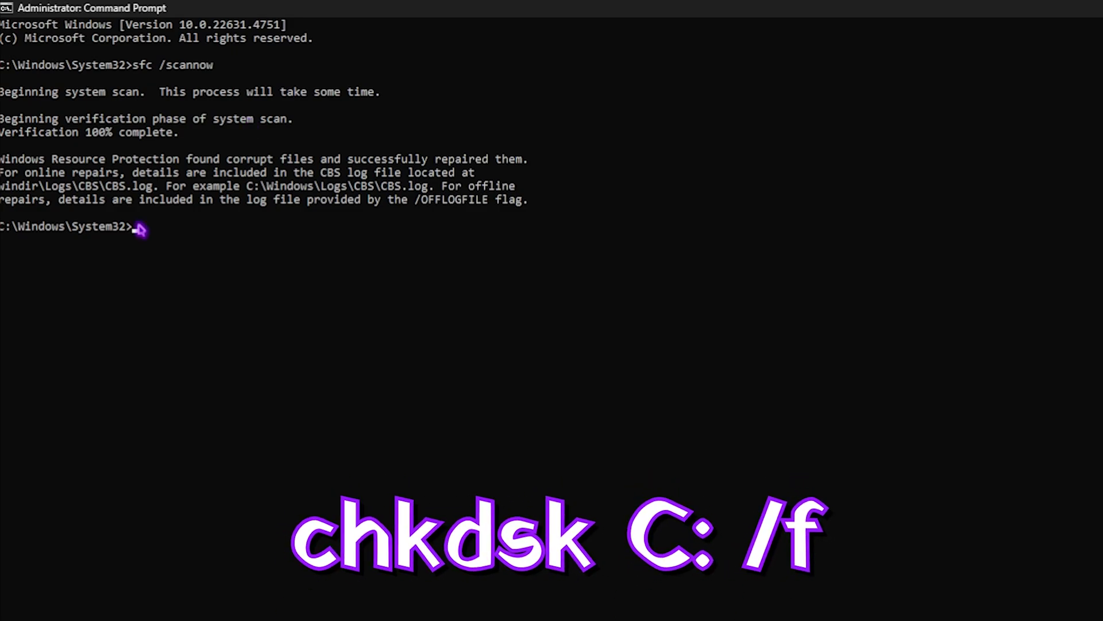
Run chkdsk C: /f and answer N to decline scheduling the check at restart.
text(chks)
key(BackSpace)
text(dsk )
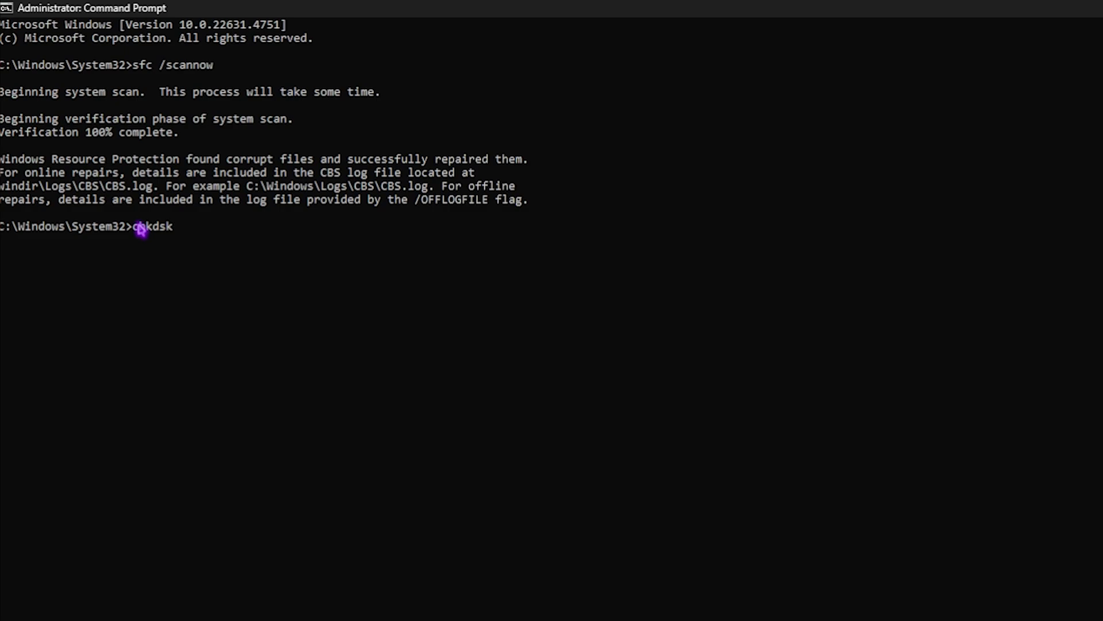
text(C: /f)
key(Return)
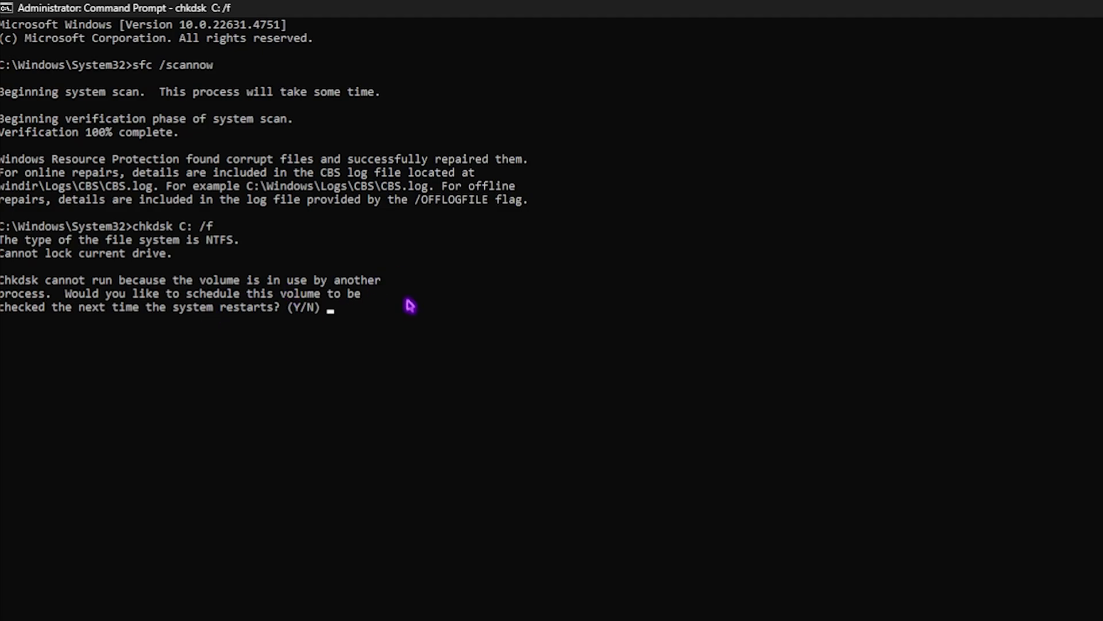
text(N)
key(Return)
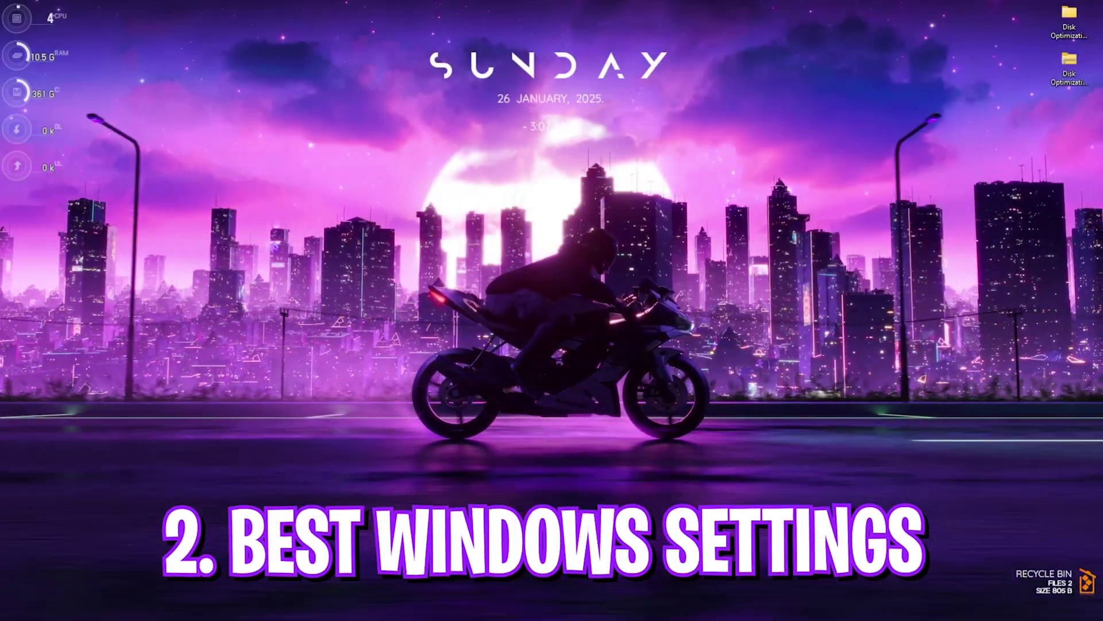
Go to the Storage Sense page under Settings > System > Storage.
key(super)
text(se)
click(389, 283)
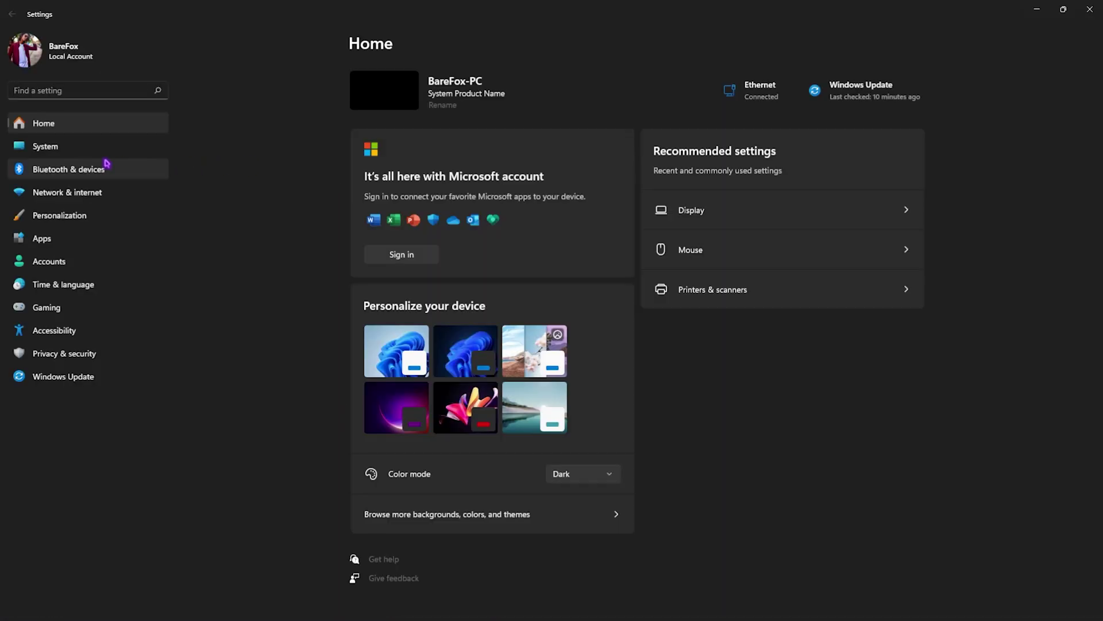
click(103, 147)
click(413, 376)
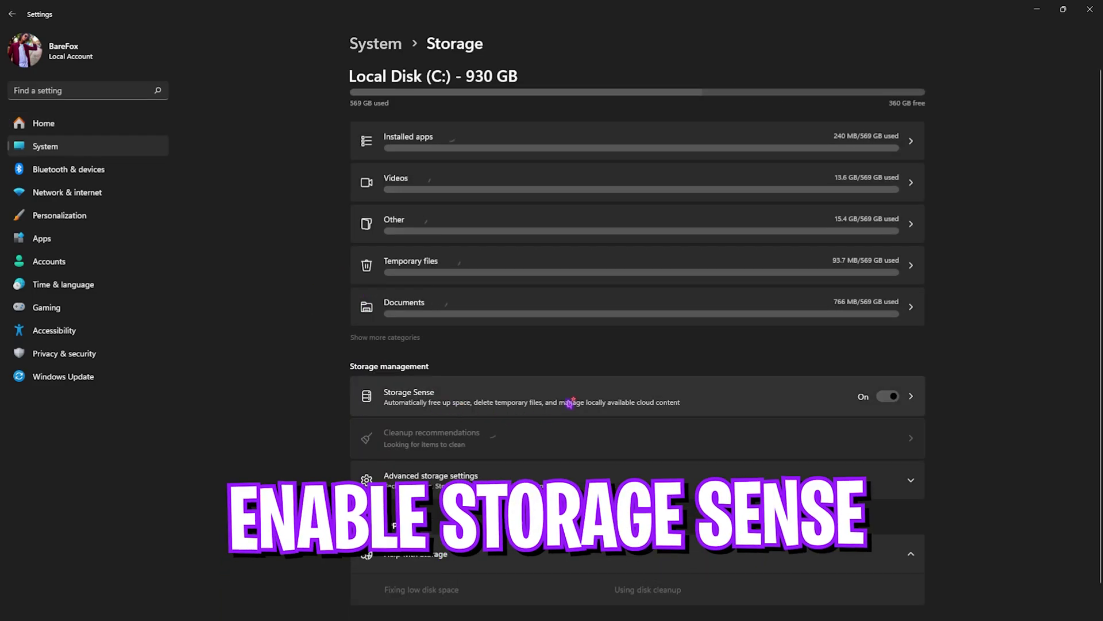
click(759, 406)
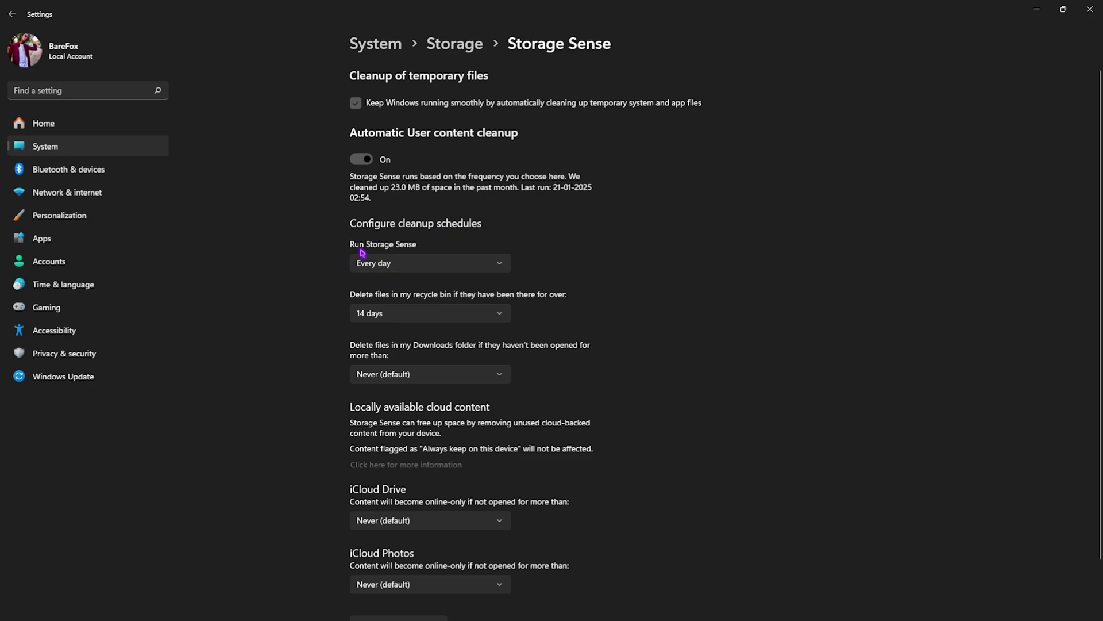
Keep Storage Sense daily, recycle bin at 14 days, Downloads at Never, and run it now.
click(414, 263)
click(391, 265)
click(440, 313)
click(395, 321)
click(439, 375)
click(435, 375)
scroll(314, 384, down, 1)
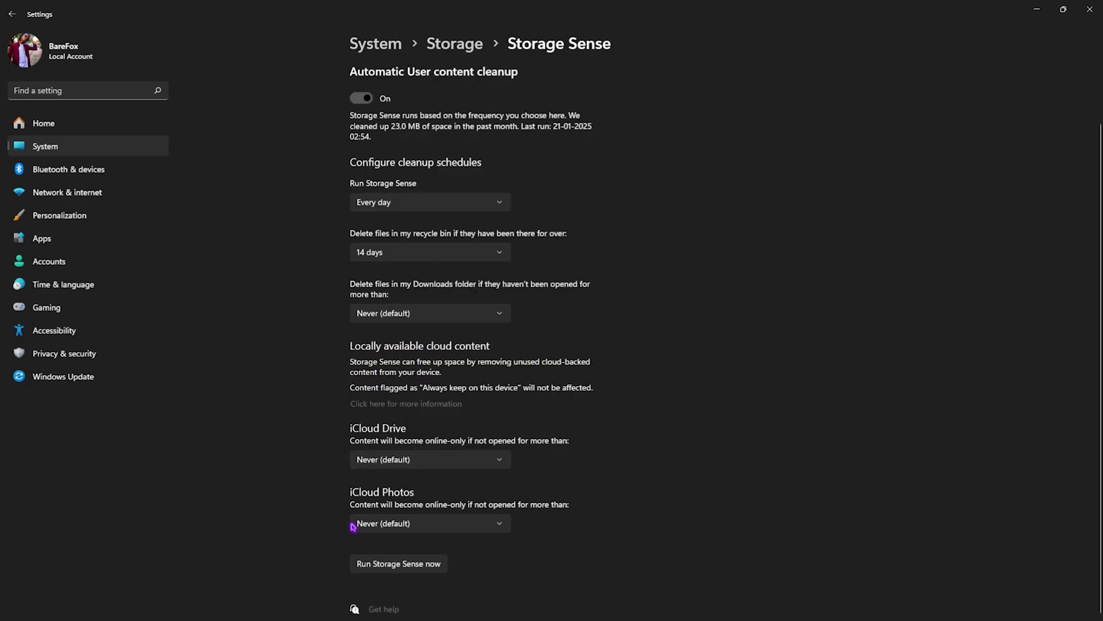
click(380, 566)
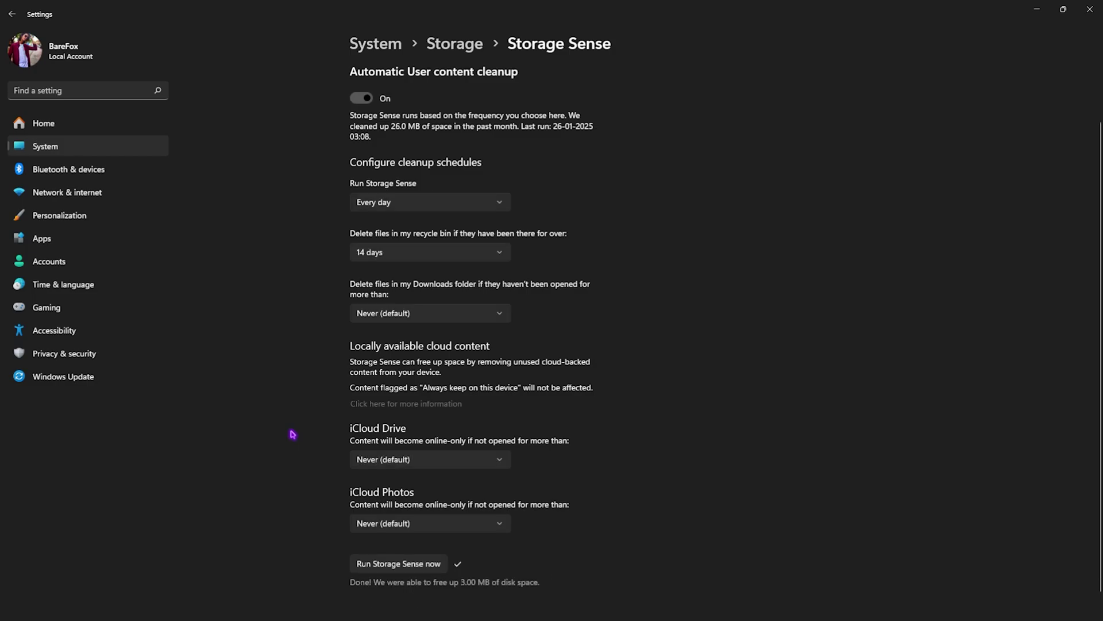
scroll(254, 299, up, 1)
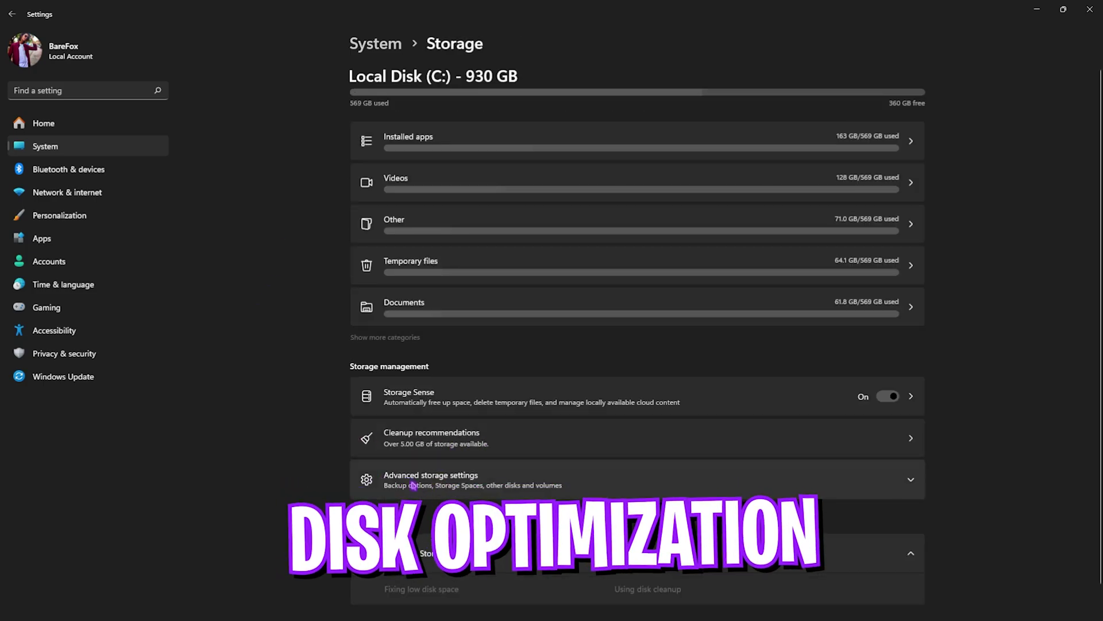
Retrim the (C:) solid state drive in Optimize Drives from Advanced storage settings.
click(413, 486)
scroll(416, 443, down, 4)
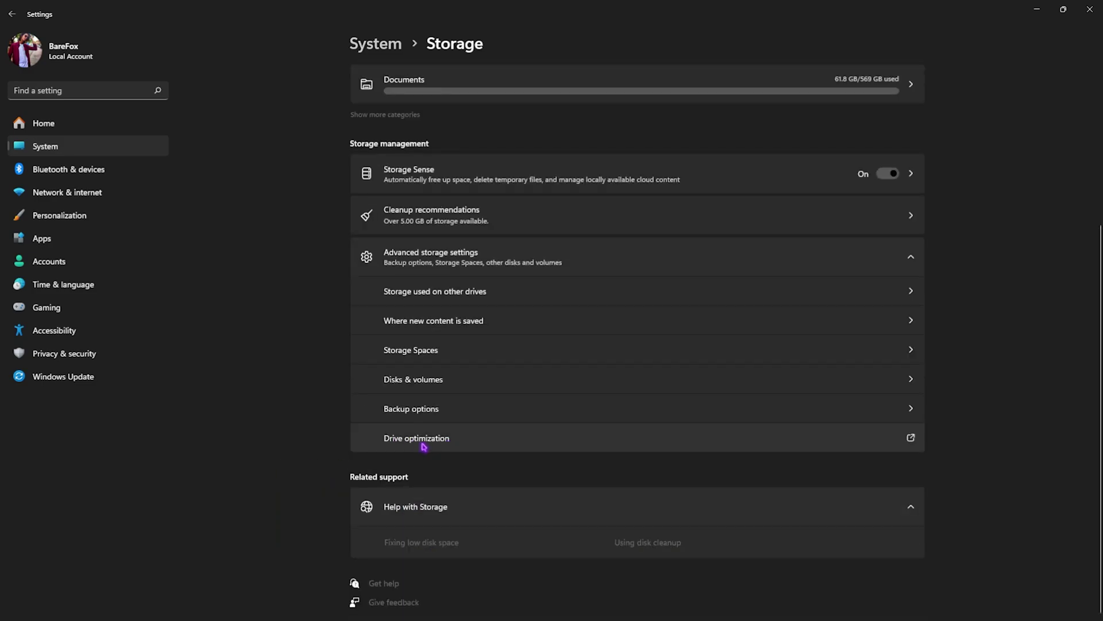
click(423, 442)
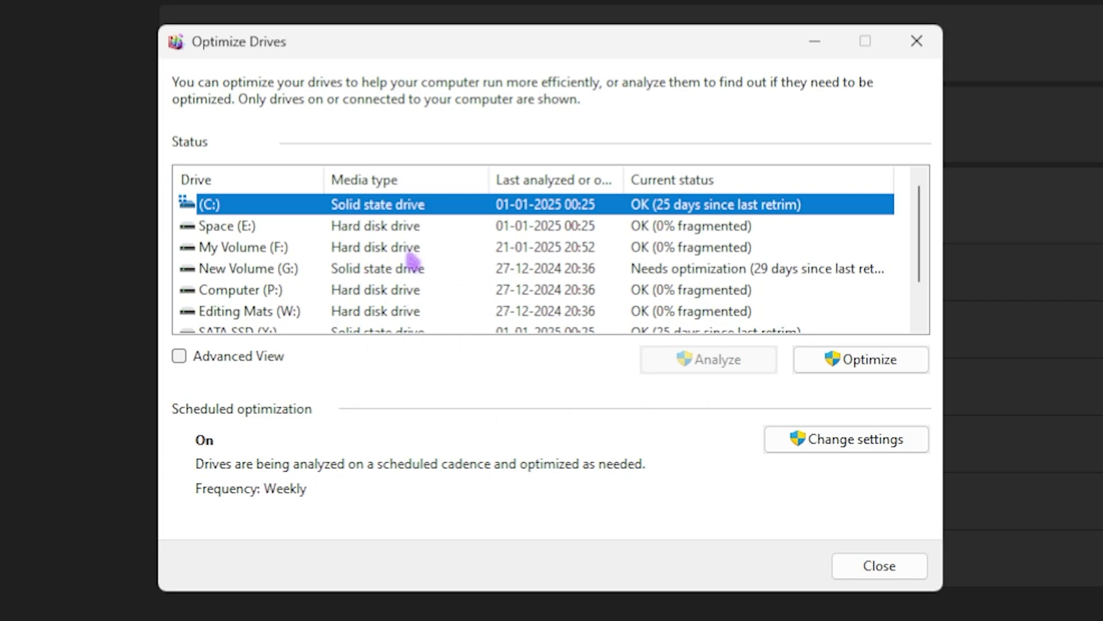
click(867, 360)
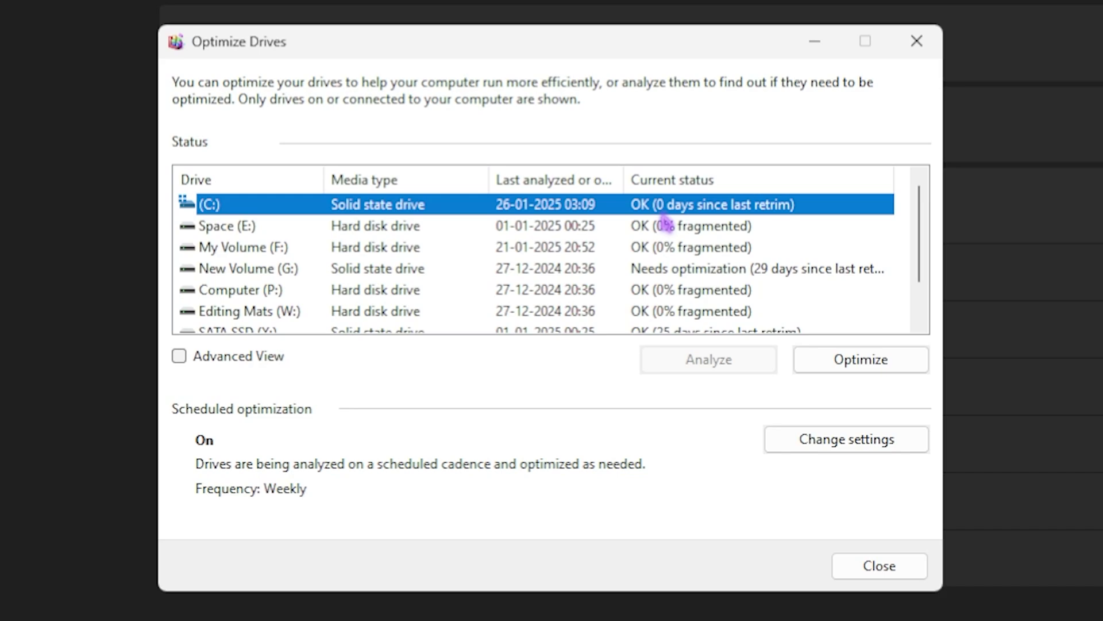
Analyze and defragment the Space (E:) hard disk.
click(384, 235)
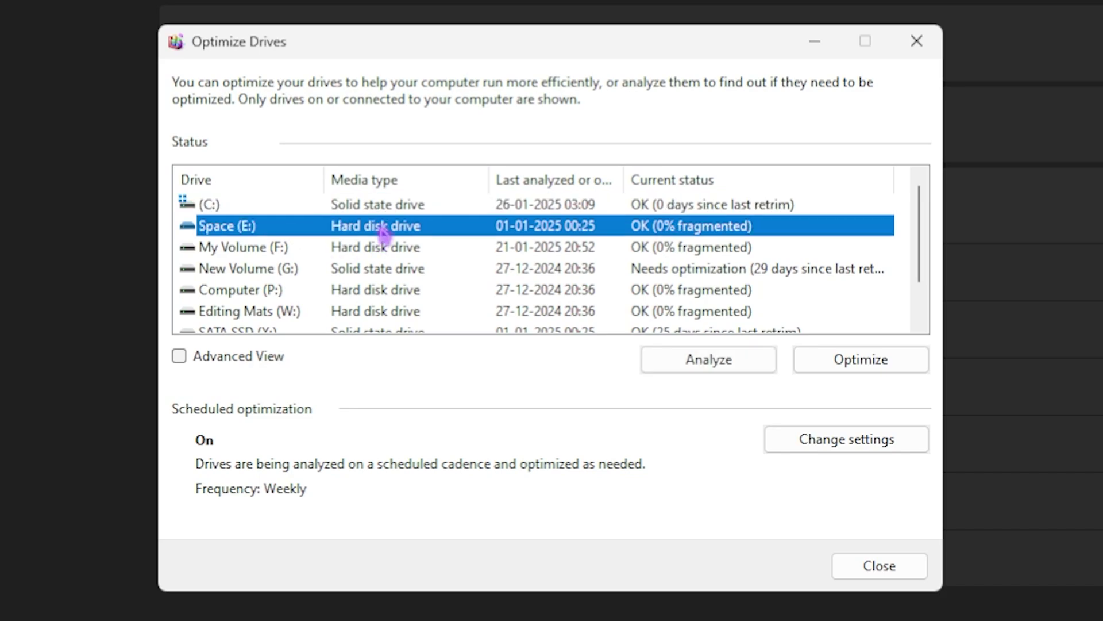
click(713, 362)
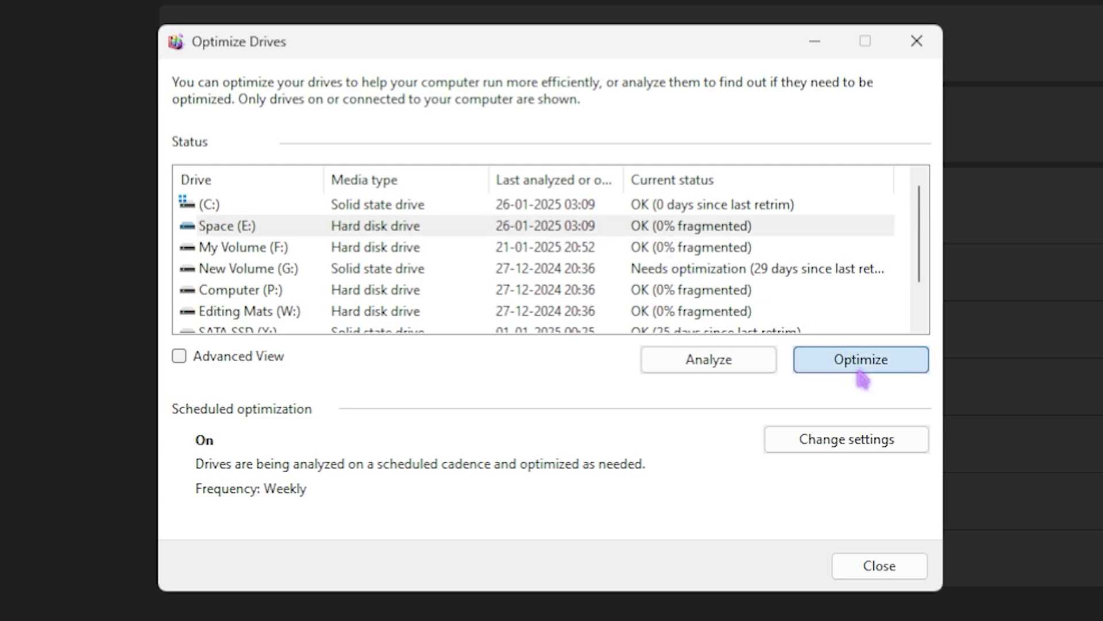
click(860, 367)
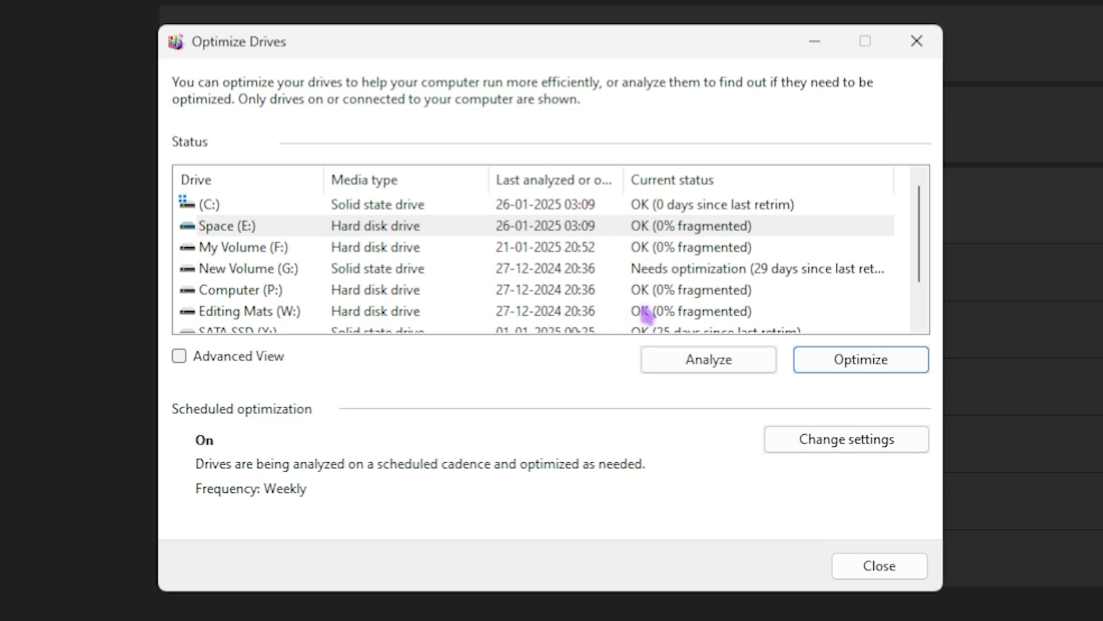
scroll(568, 272, down, 1)
scroll(567, 273, up, 1)
Keep the optimization schedule at Weekly for all drives, confirm, and close Optimize Drives.
click(850, 439)
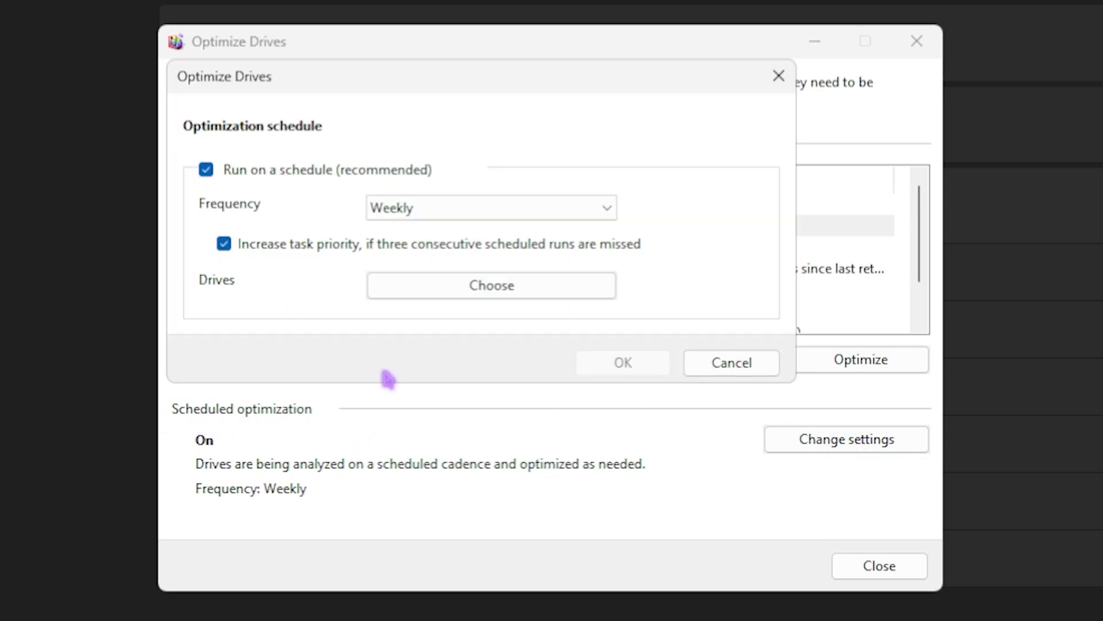
click(463, 209)
click(423, 248)
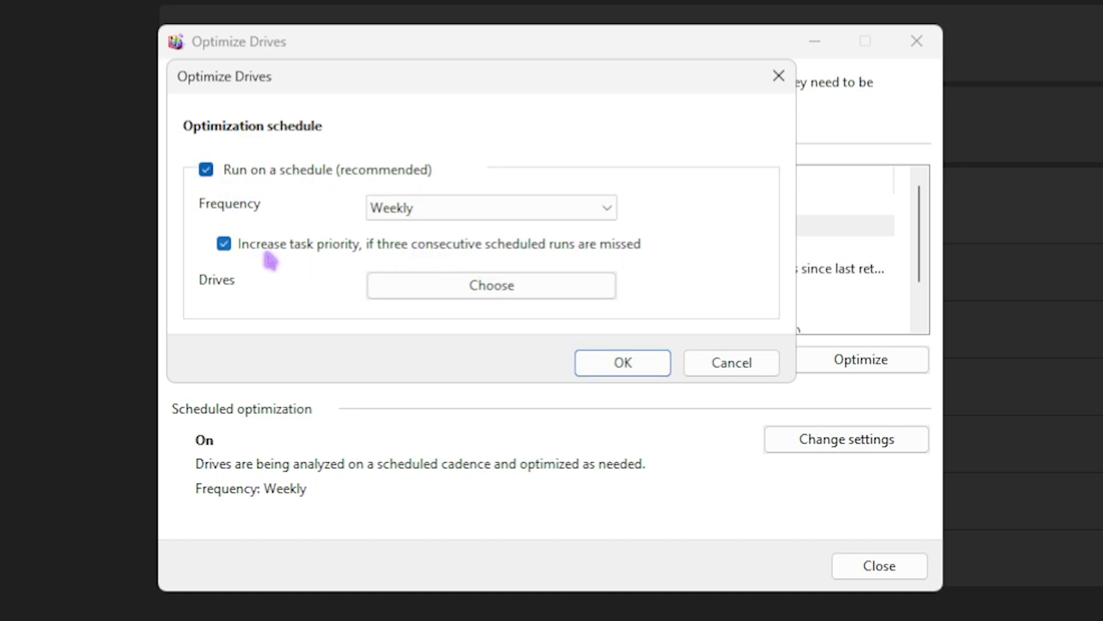
click(499, 297)
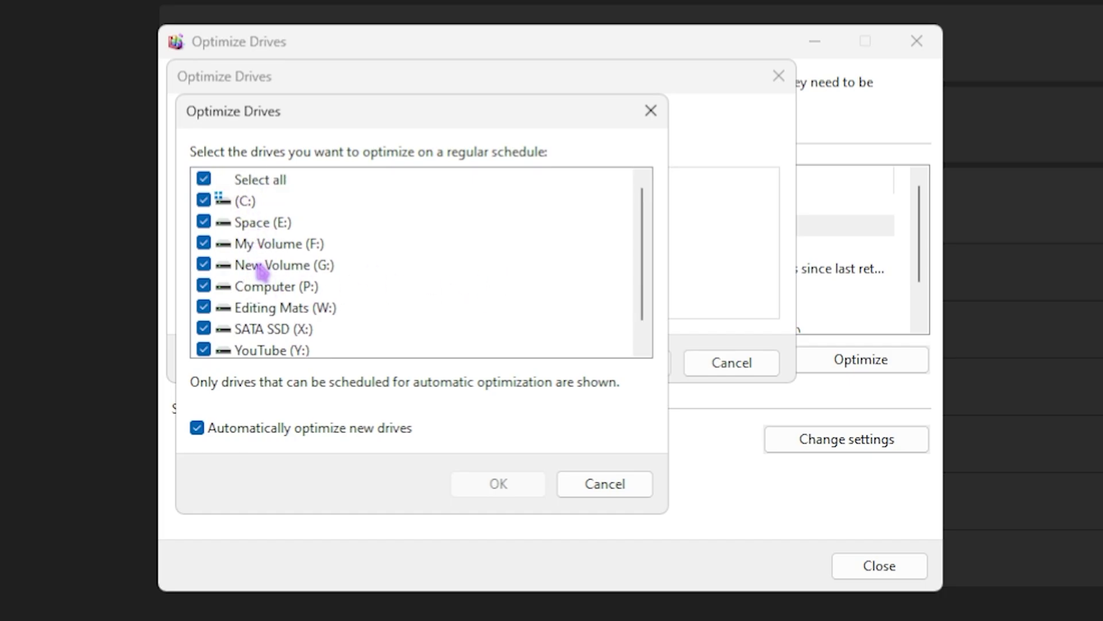
click(499, 484)
click(609, 366)
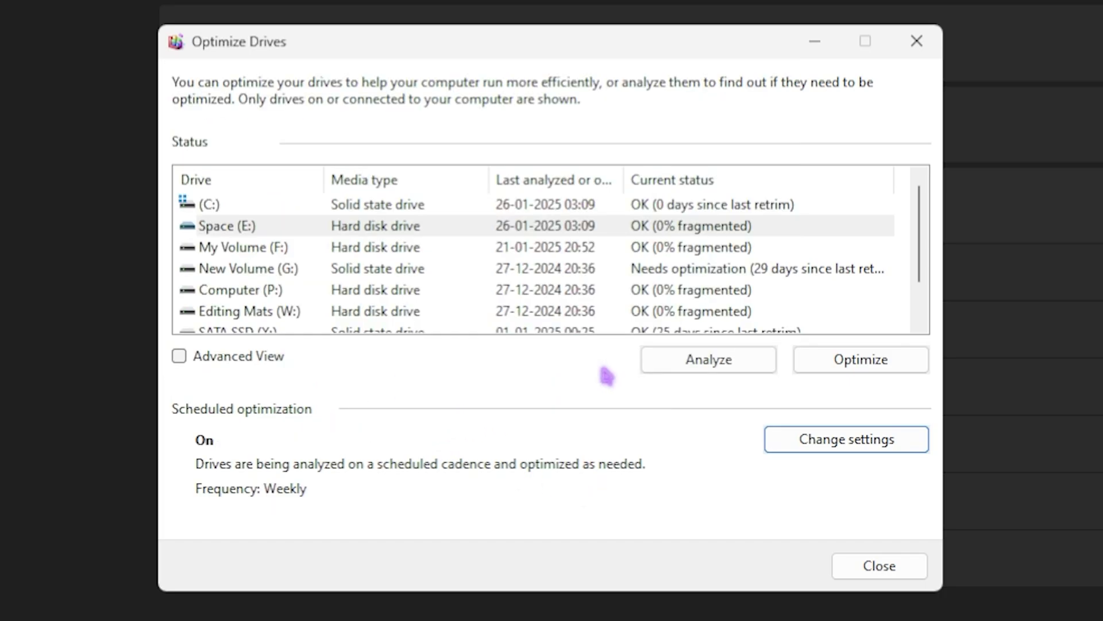
click(865, 562)
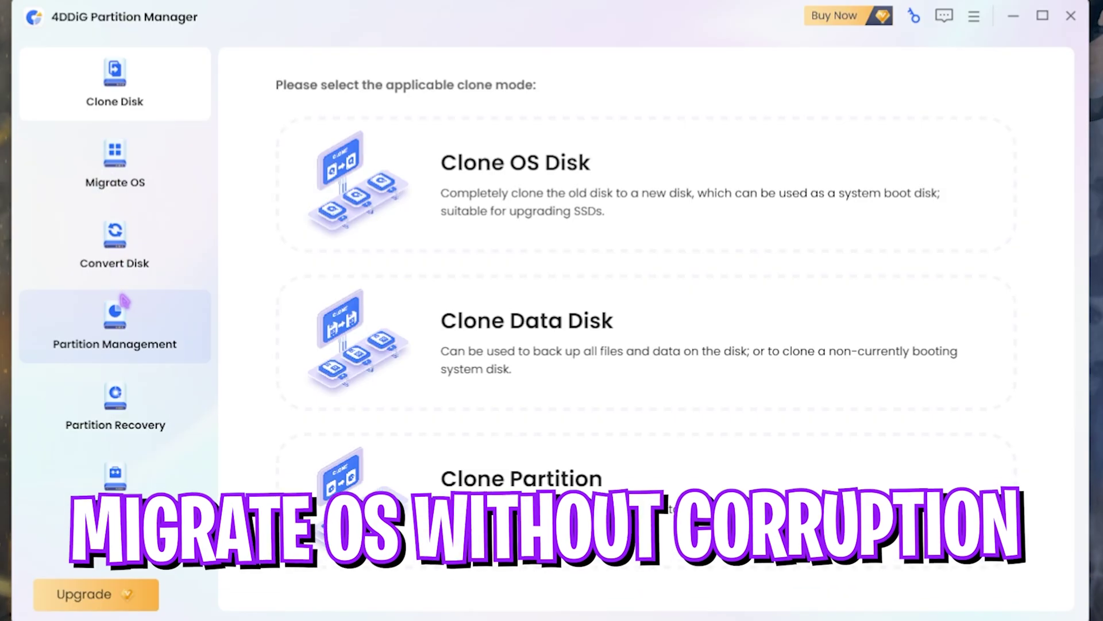
Start a Migrate OS task in 4DDiG with Disk 4 (G:) as the target disk.
click(112, 167)
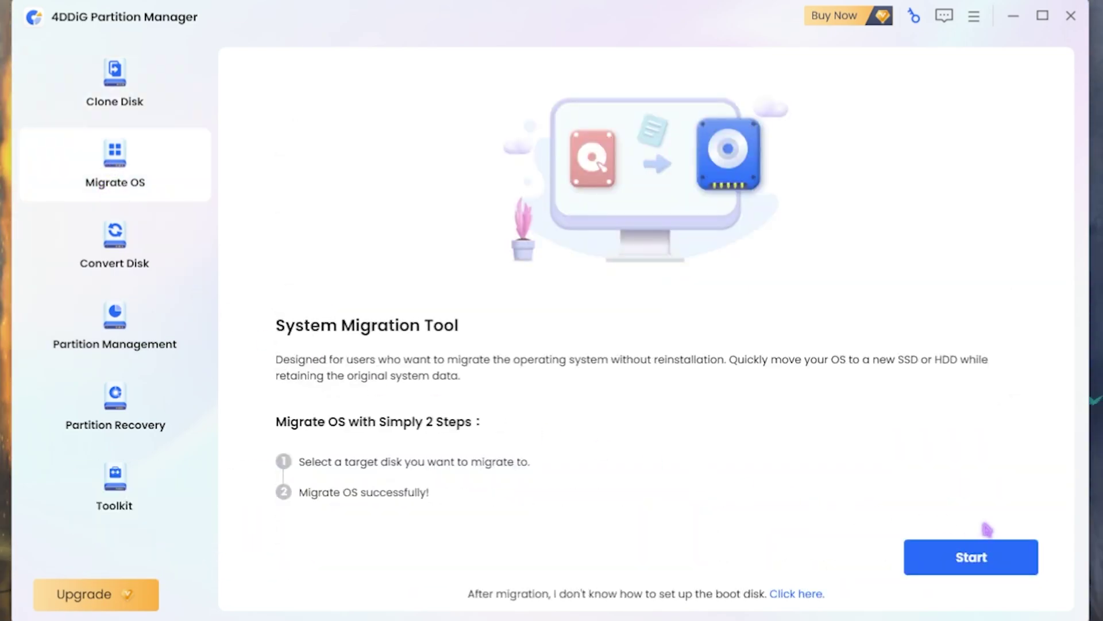
click(985, 556)
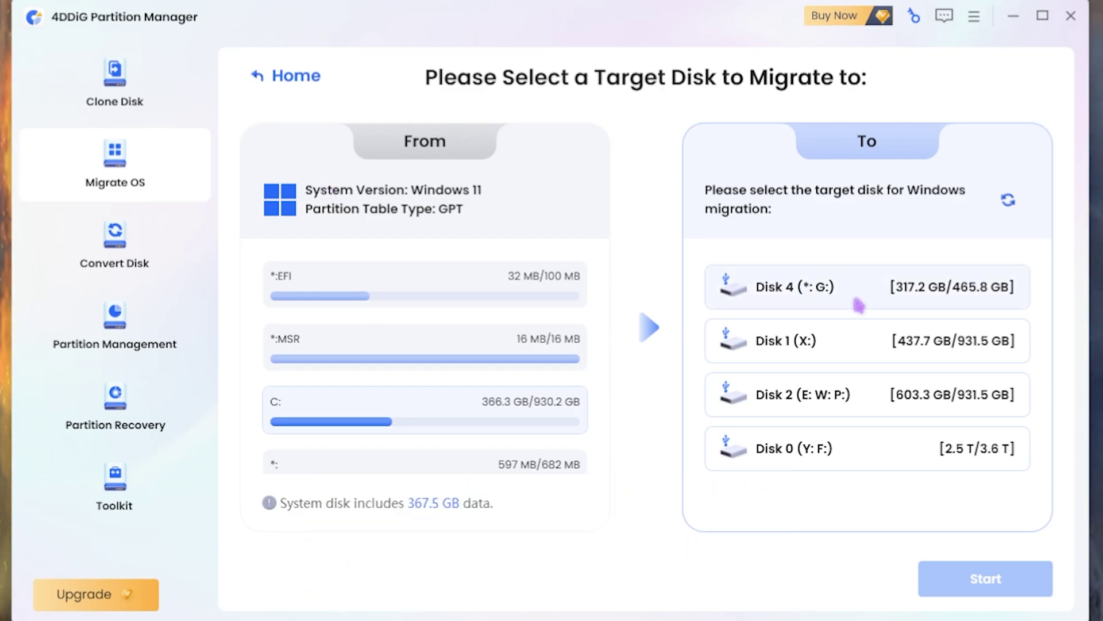
click(890, 307)
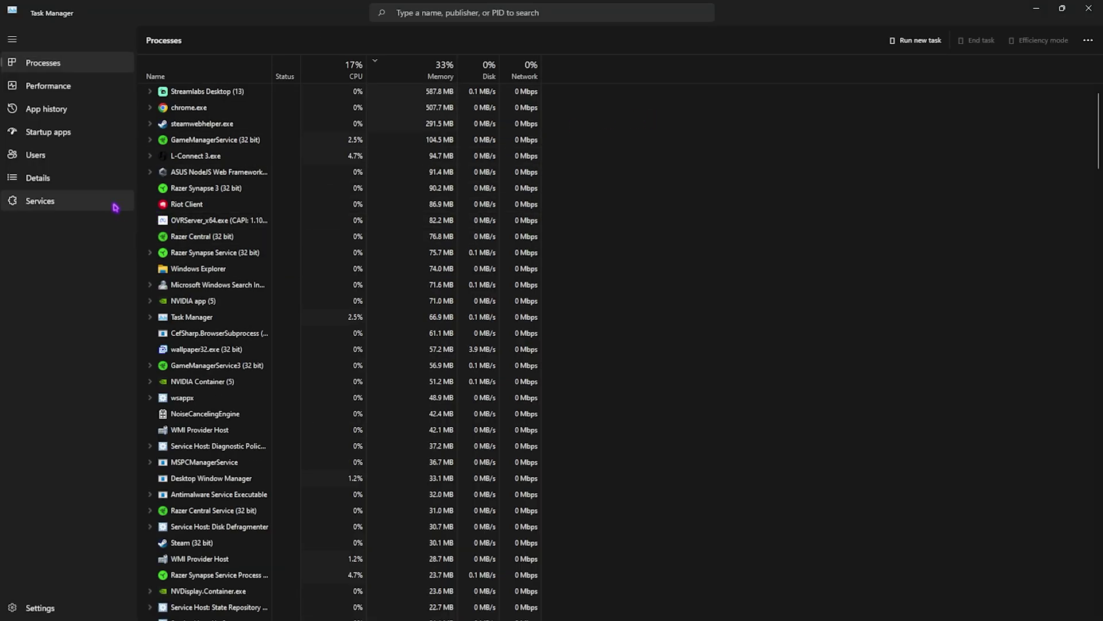
Show the Startup apps list with each app's status and startup impact.
click(54, 133)
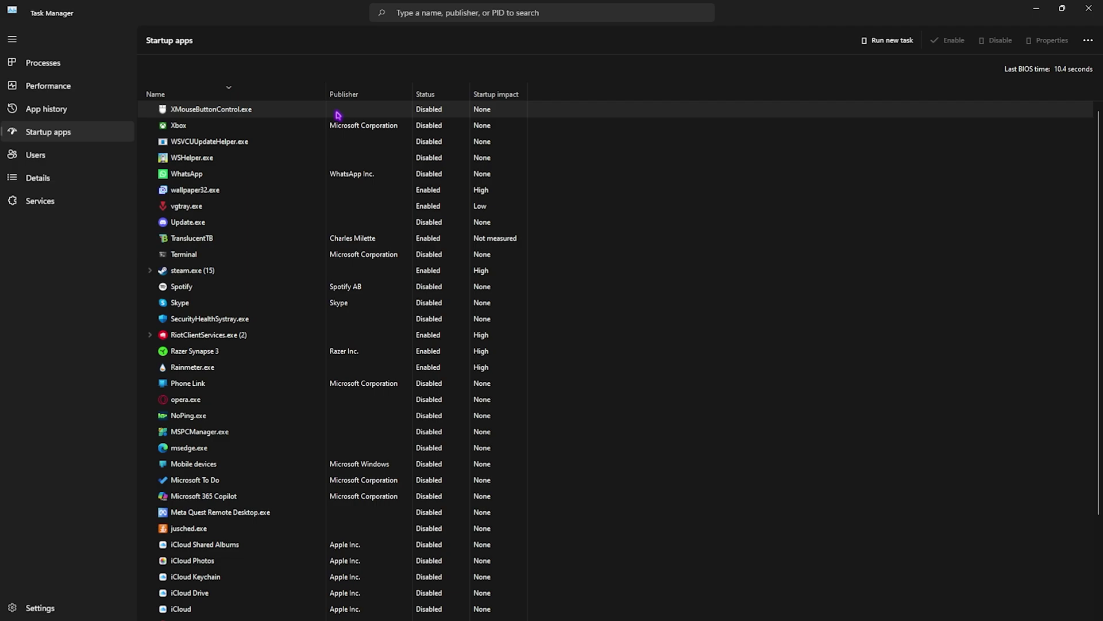
click(245, 175)
click(237, 222)
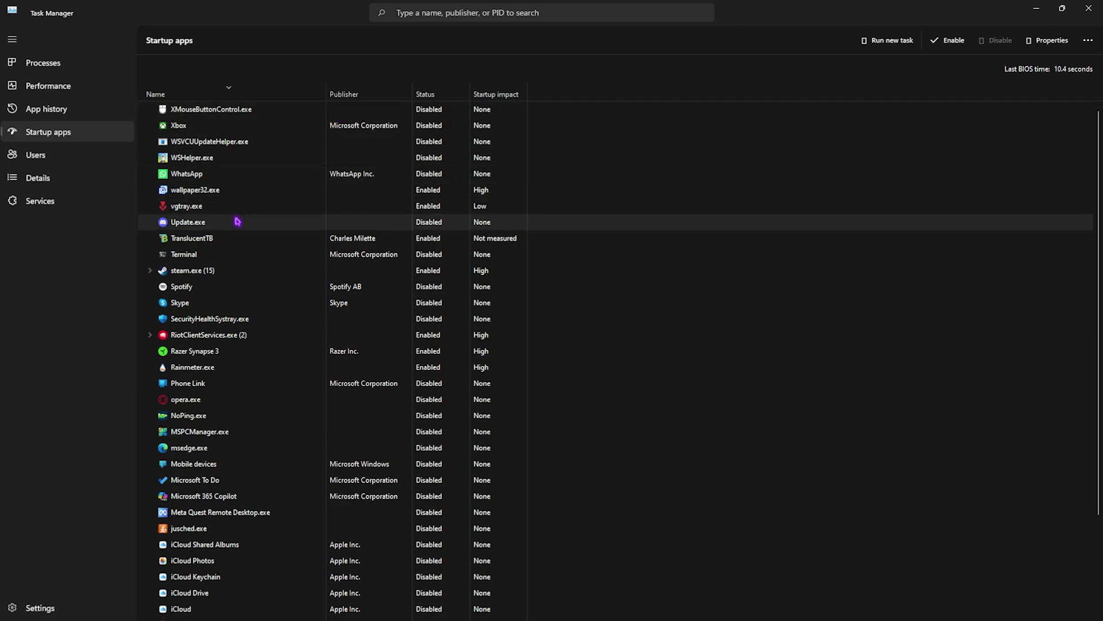
click(244, 303)
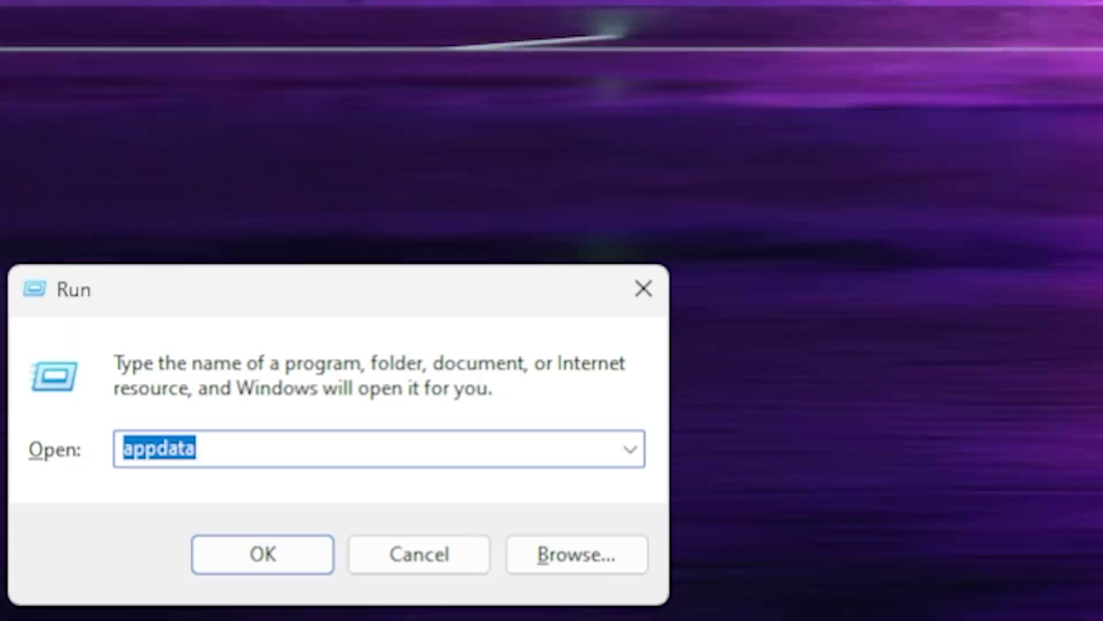
Launch mrt from Run and select the Full scan option.
text(mrt)
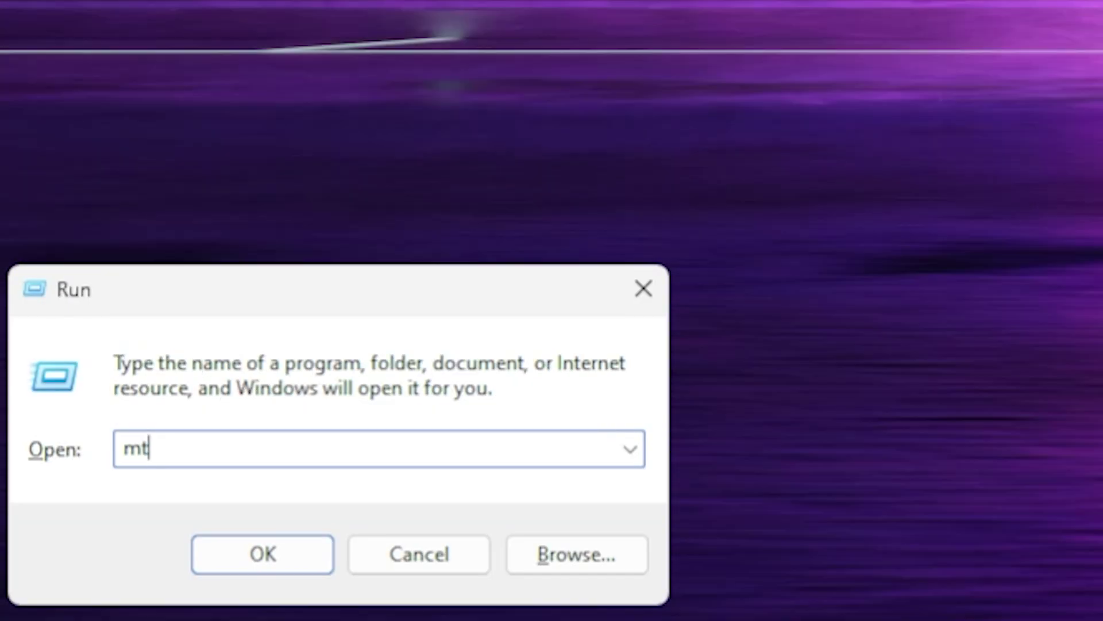
key(Return)
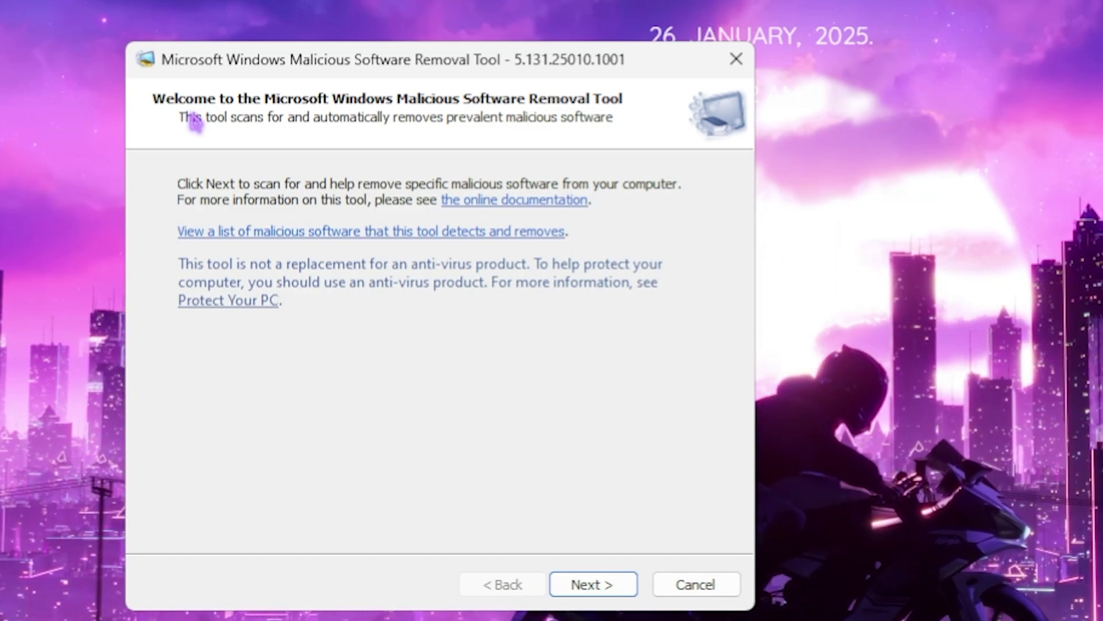
click(577, 586)
click(198, 323)
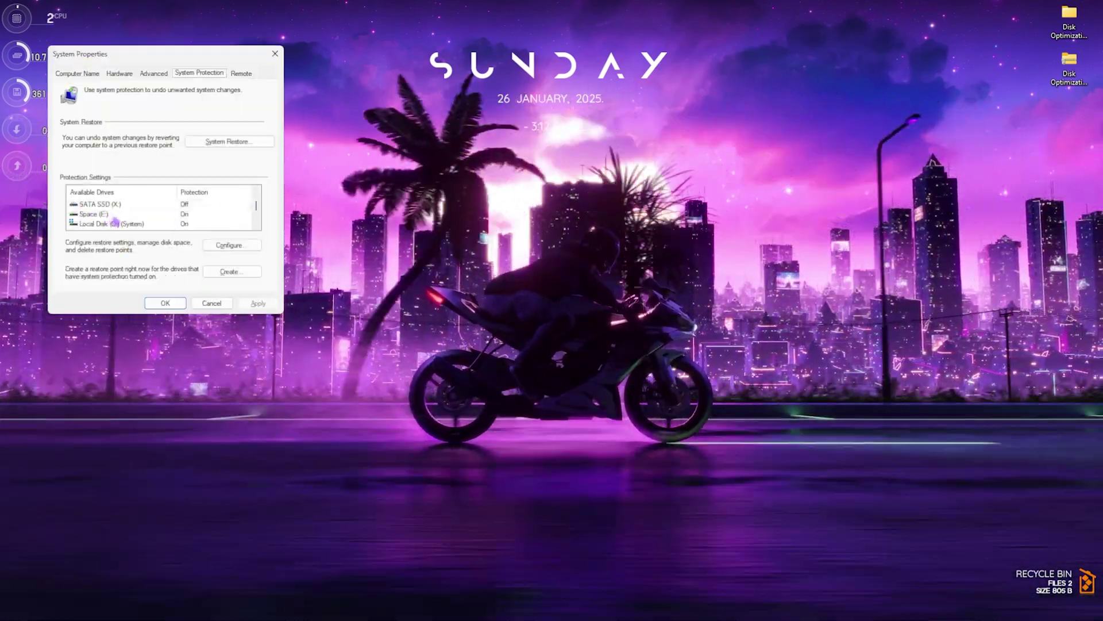
Create a 'Disk Optimization' restore point for Local Disk (C:).
click(114, 223)
click(232, 271)
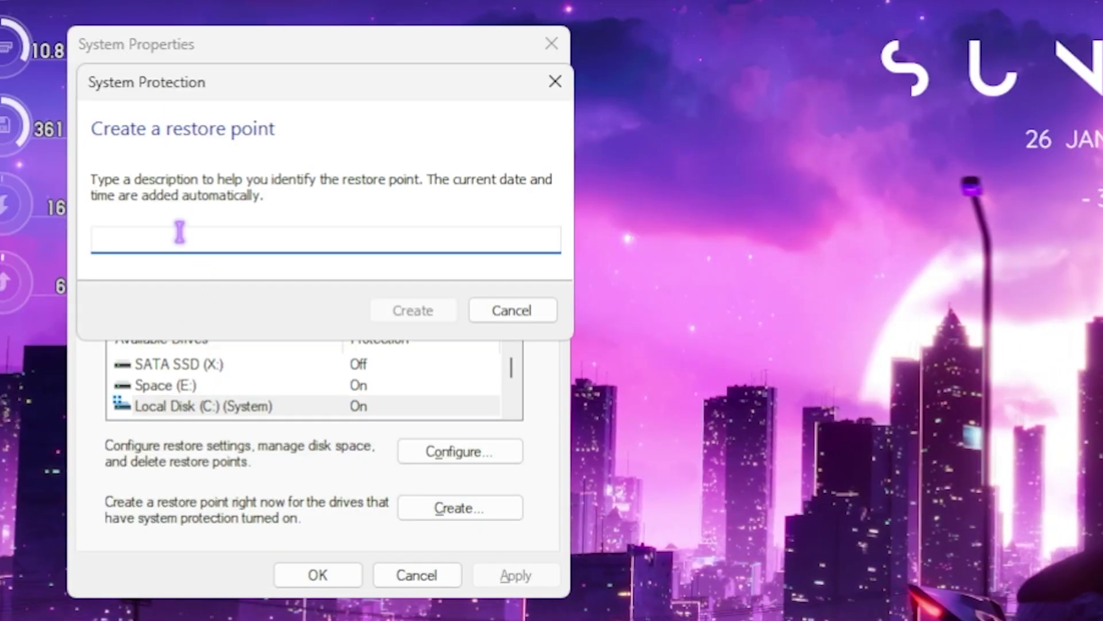
text(Dis)
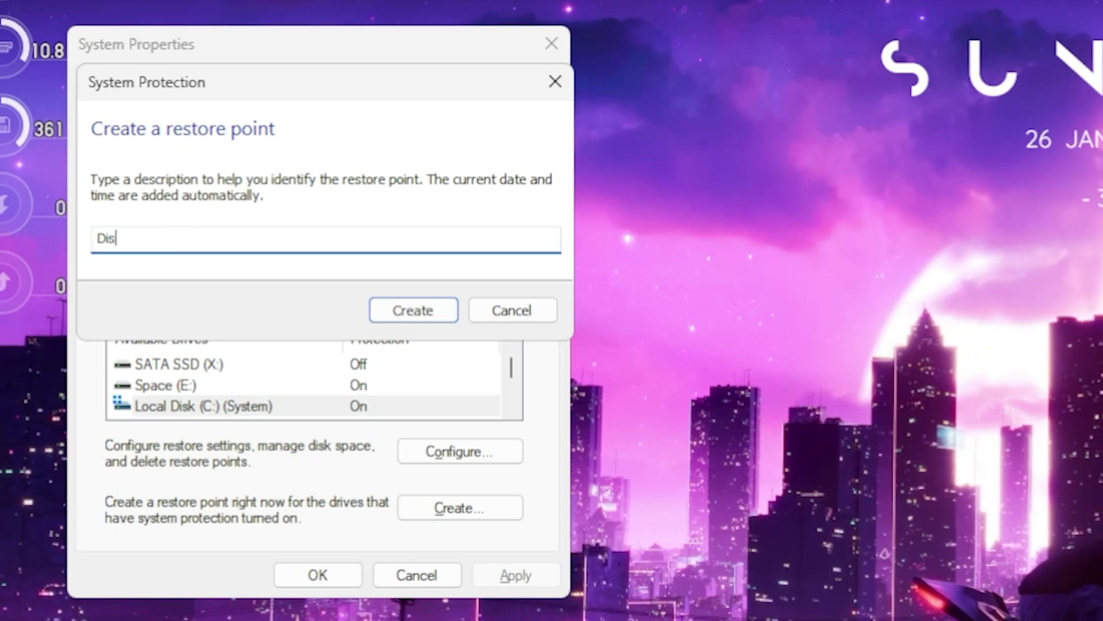
text(k Optimization)
key(Return)
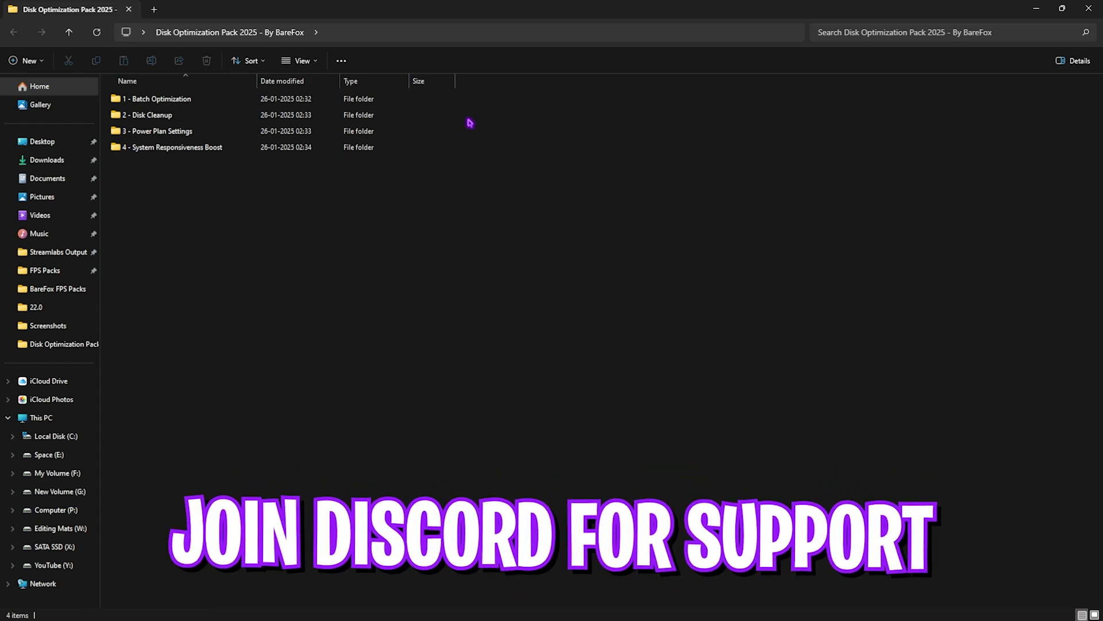
Open the 1 - Batch Optimization folder and select Clean Temporary Files.bat without running it.
drag(271, 189, 202, 102)
click(220, 204)
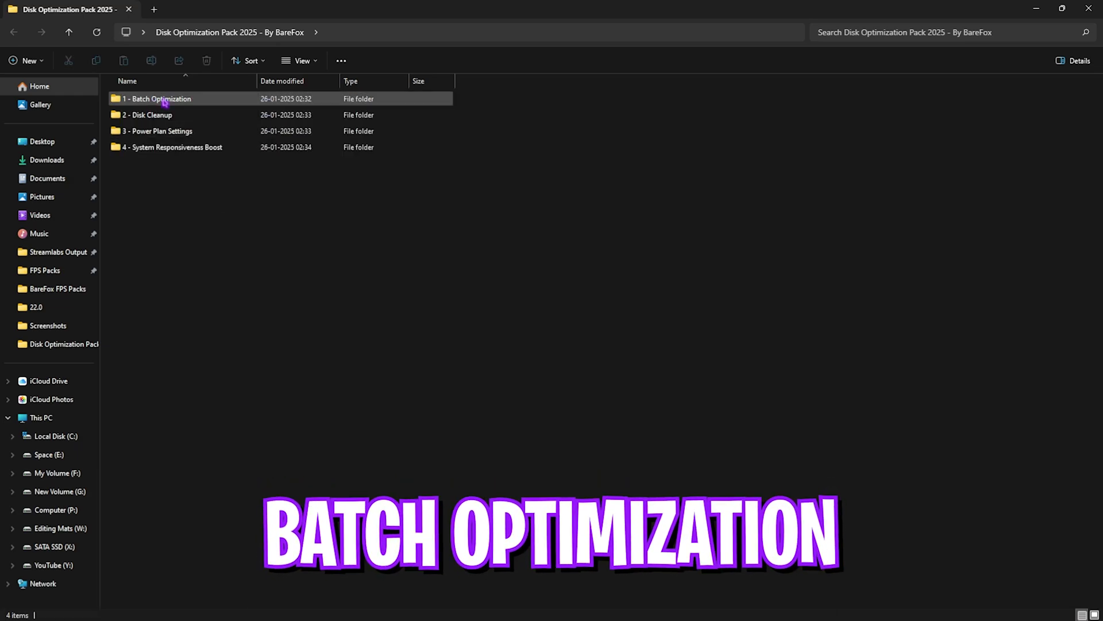
double_click(181, 107)
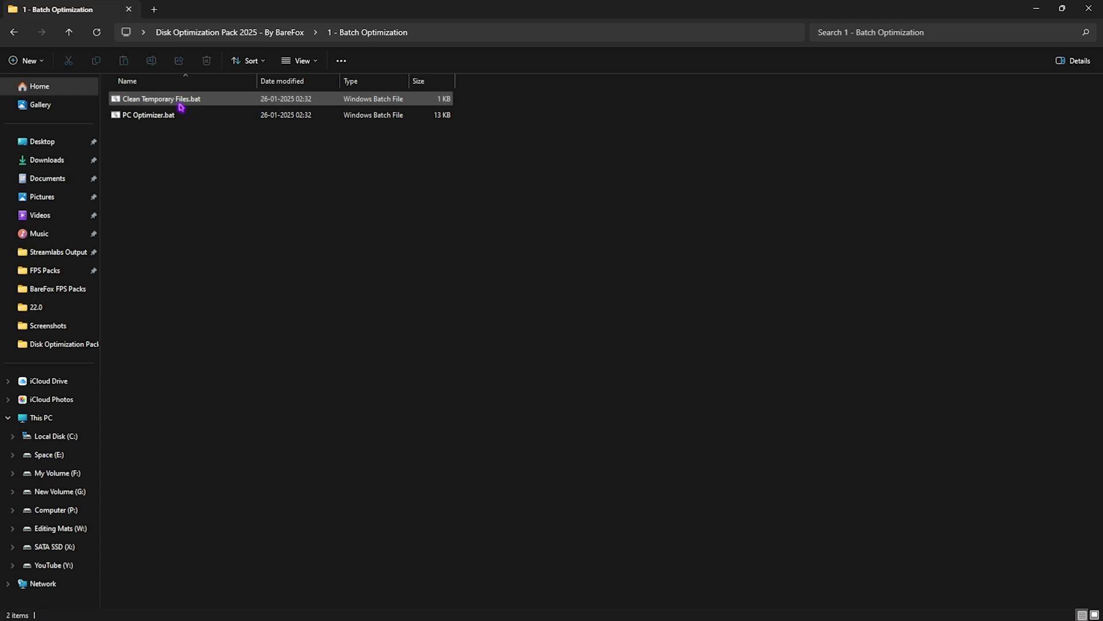
click(162, 107)
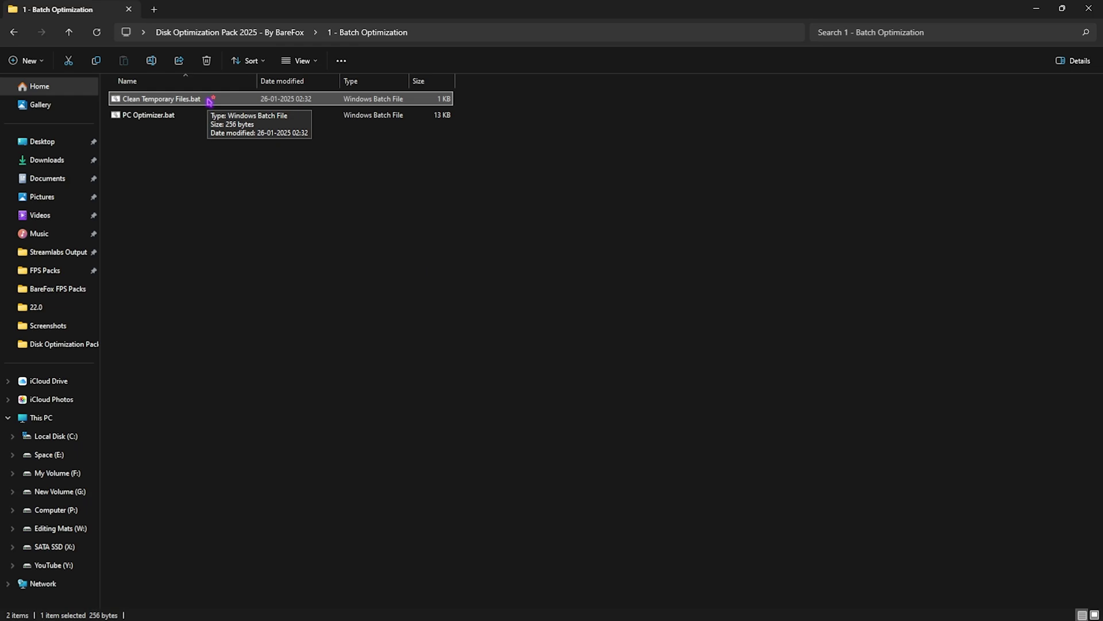
right_click(226, 101)
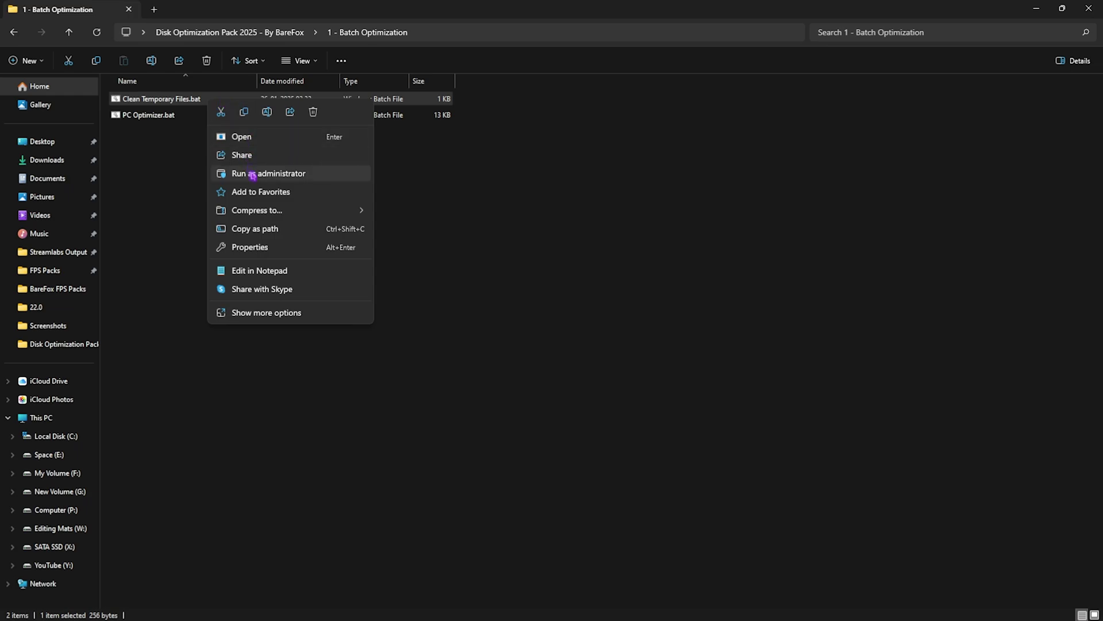
click(180, 162)
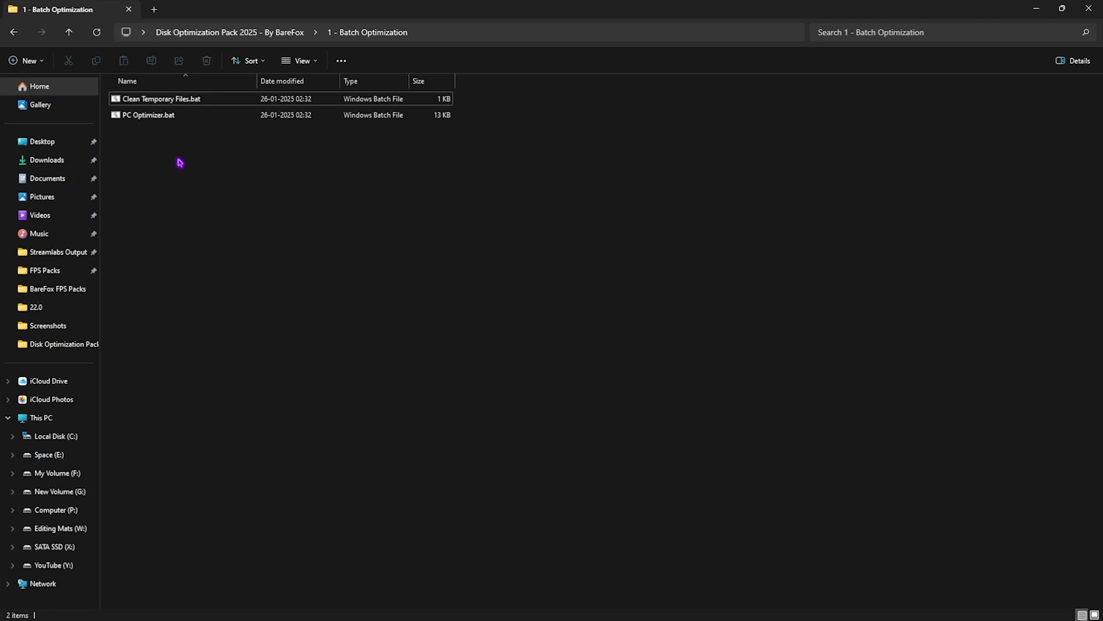
Review the script's Del lines for %Windir%\Temp and C:\WINDOWS\Prefetch in Notepad, then close it.
double_click(161, 99)
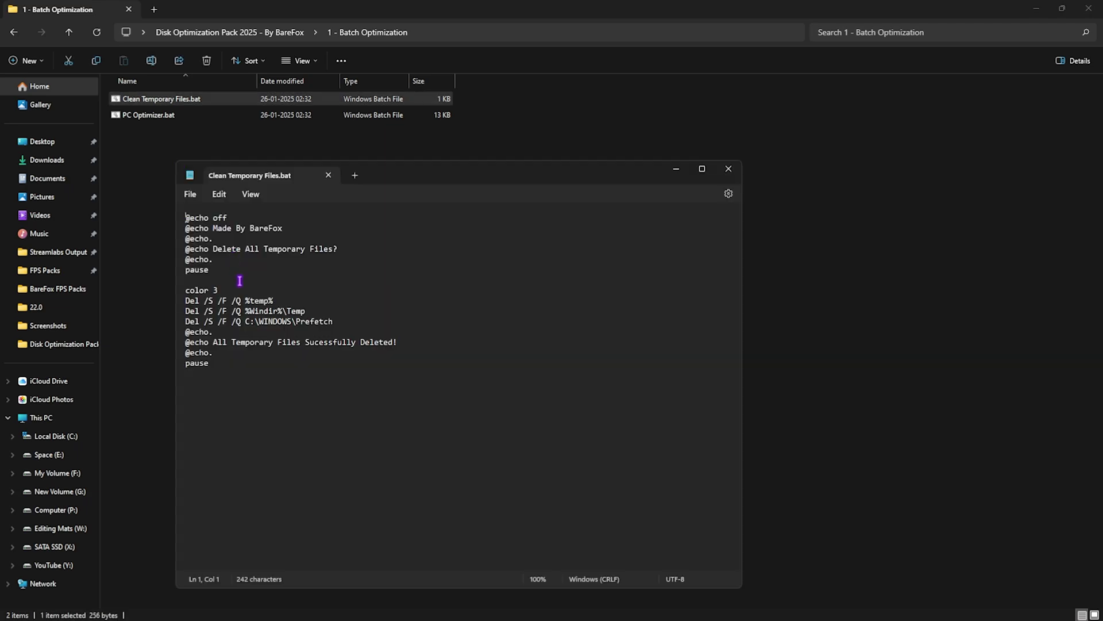
drag(245, 302, 314, 316)
drag(246, 322, 333, 322)
click(331, 323)
key(alt+F4)
click(329, 204)
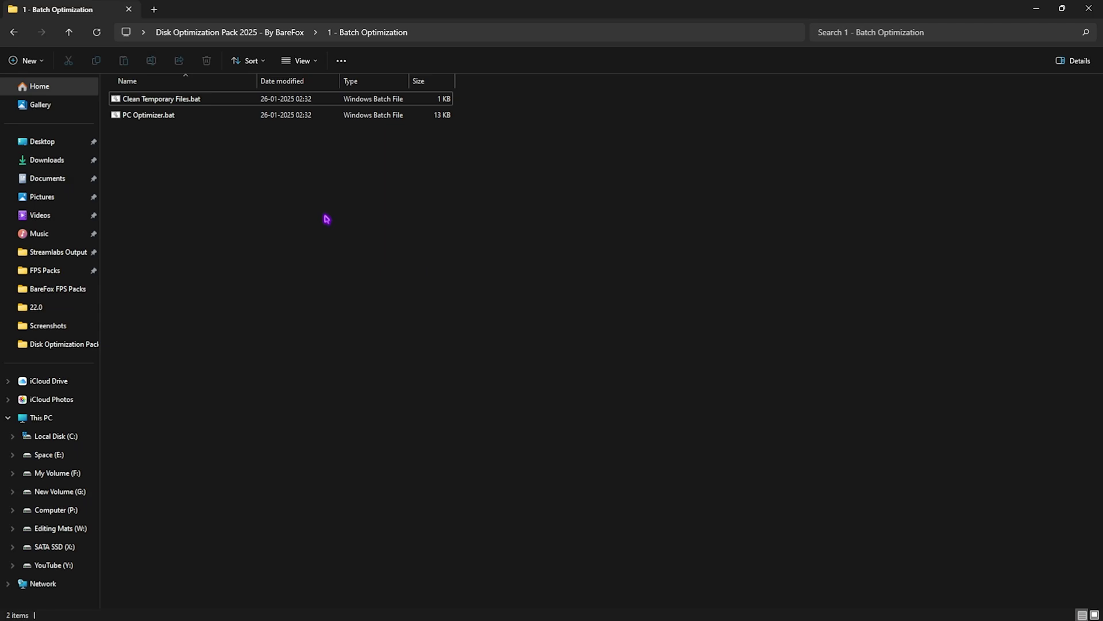
Run PC Optimizer.bat as administrator and continue through the system restore point creation.
click(144, 117)
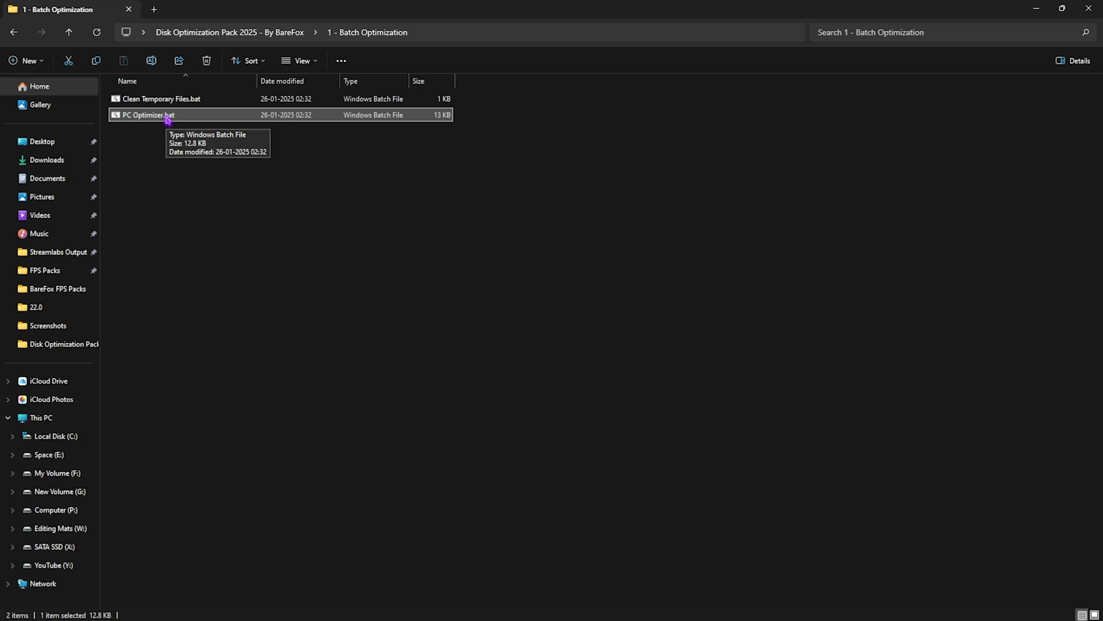
right_click(168, 119)
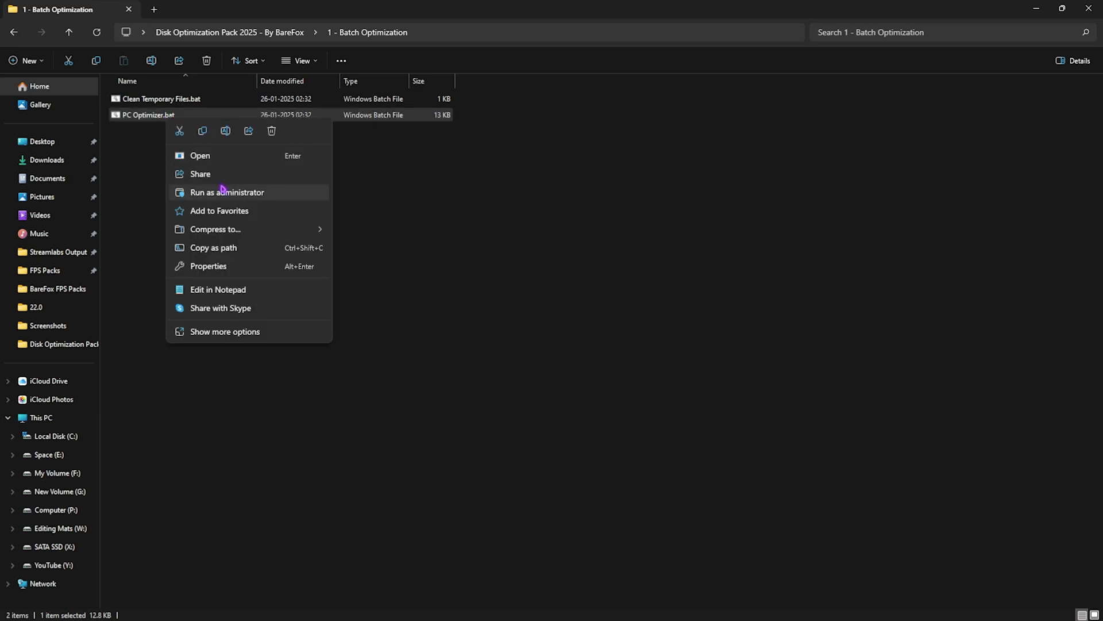
click(224, 192)
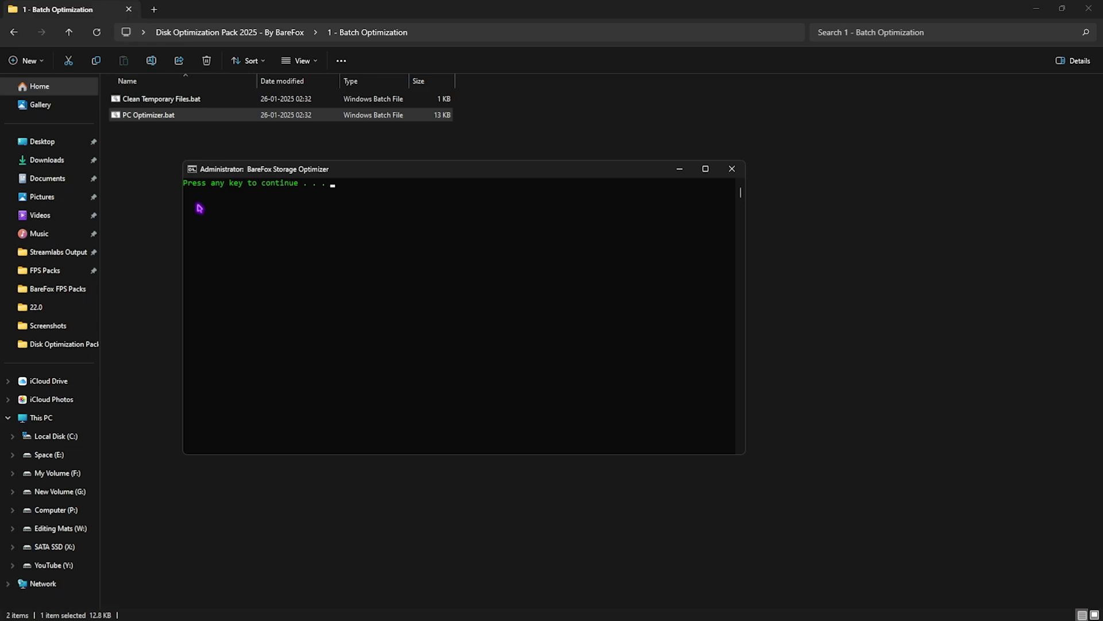
key(Return)
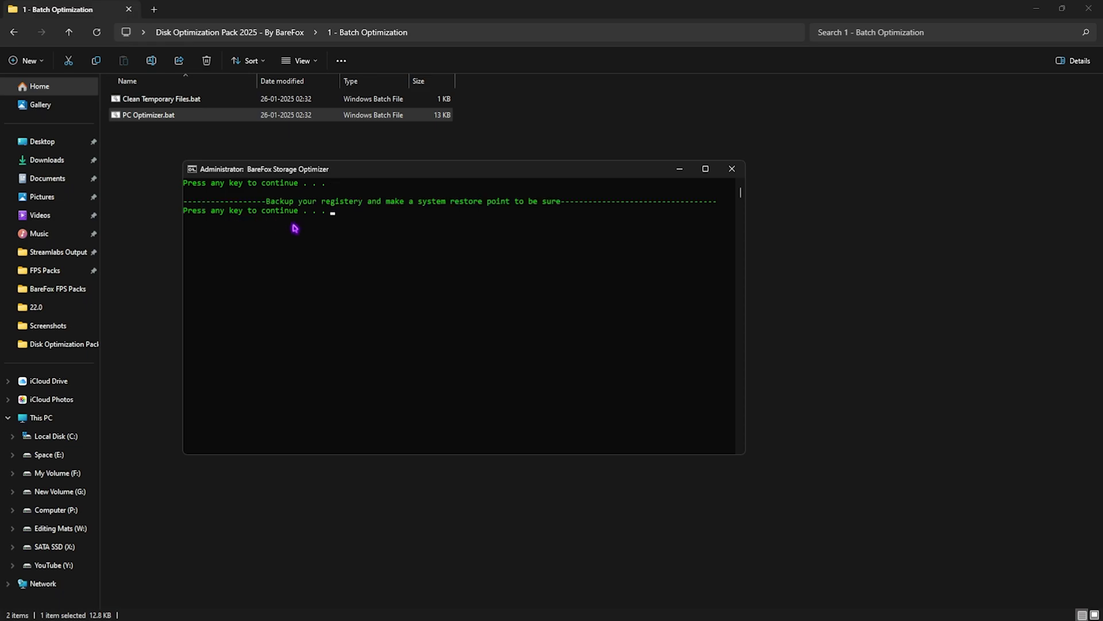
key(Return)
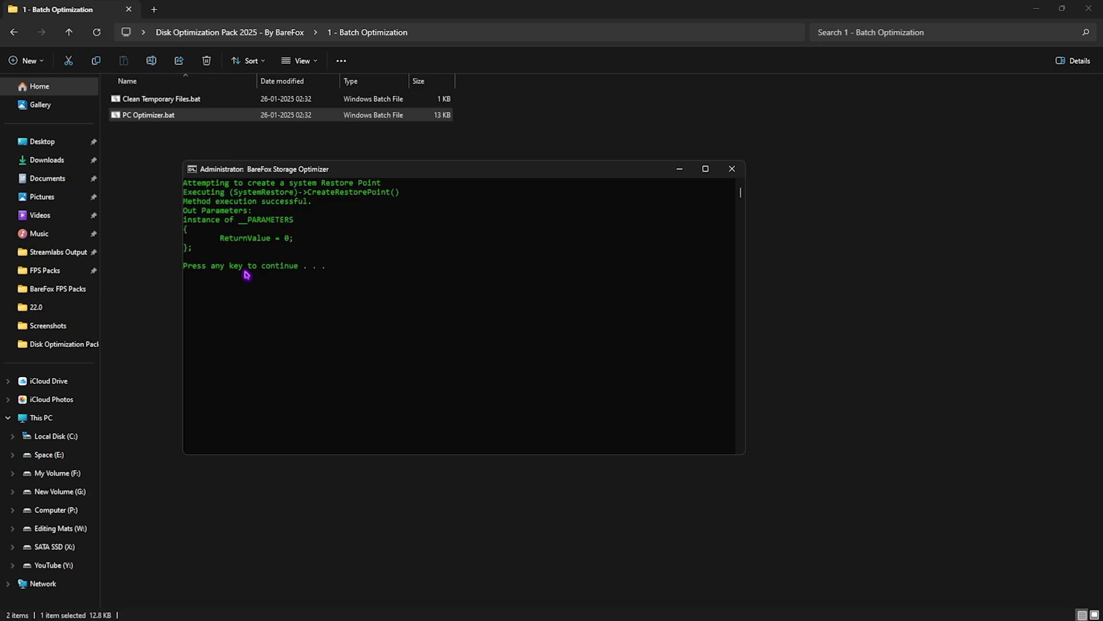
key(Return)
key(Return)
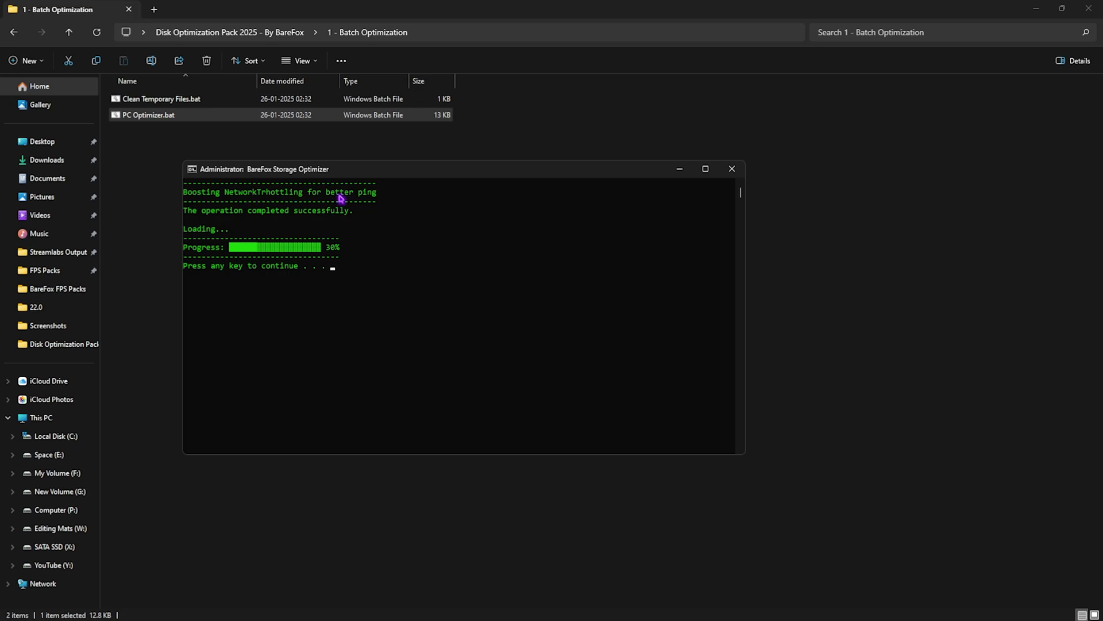
Let the optimizer apply responsiveness, GPU priority, Windows Update, hibernation and visual settings tweaks.
key(Return)
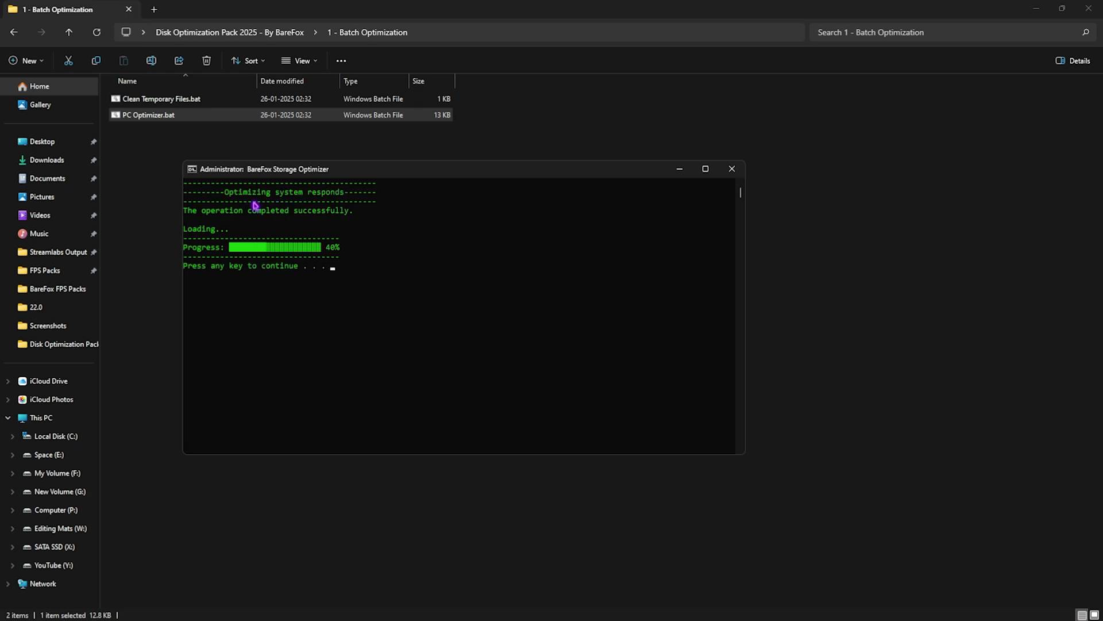
key(Return)
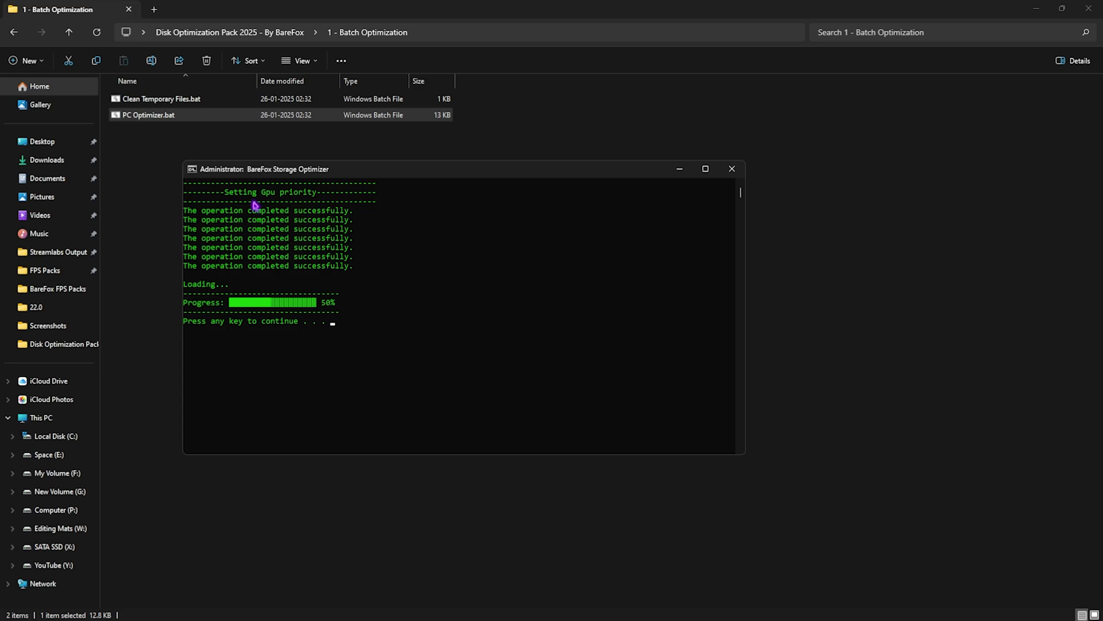
key(Return)
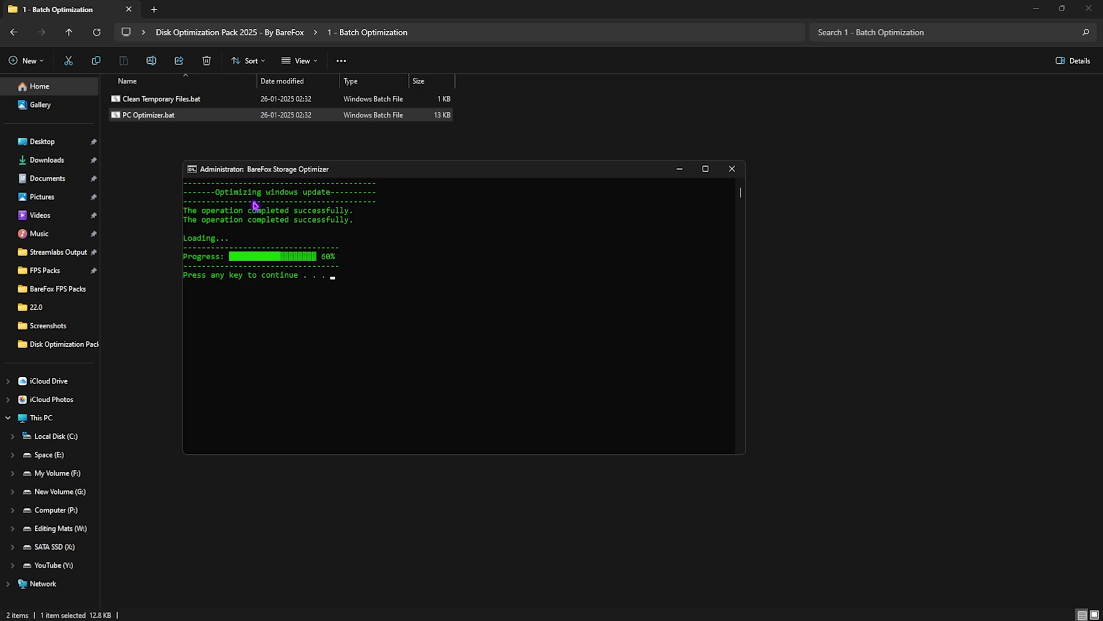
key(Return)
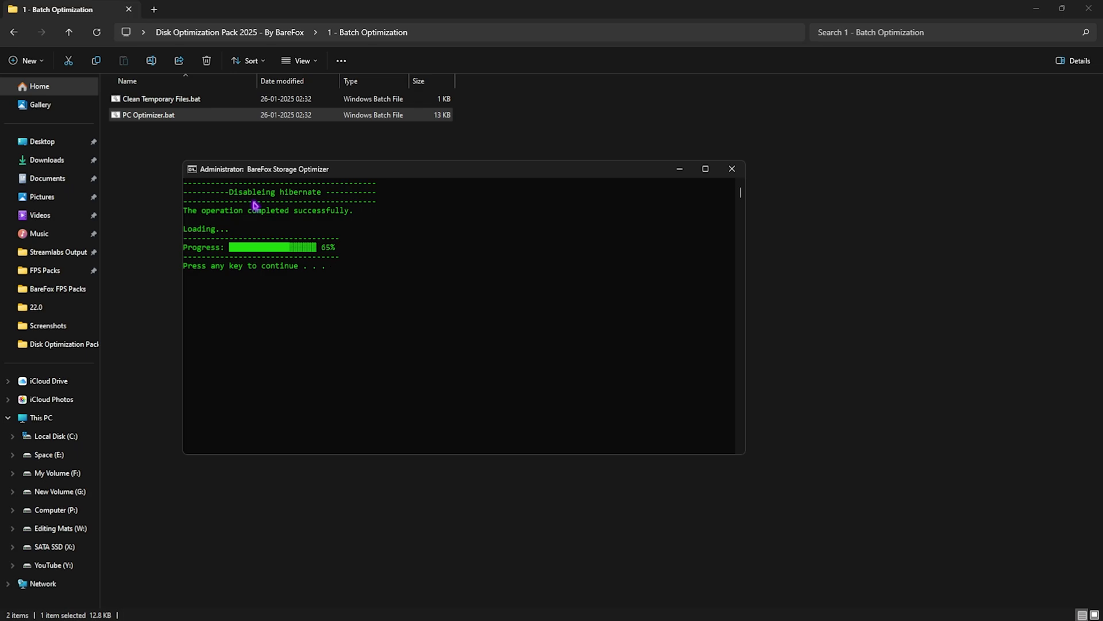
key(Return)
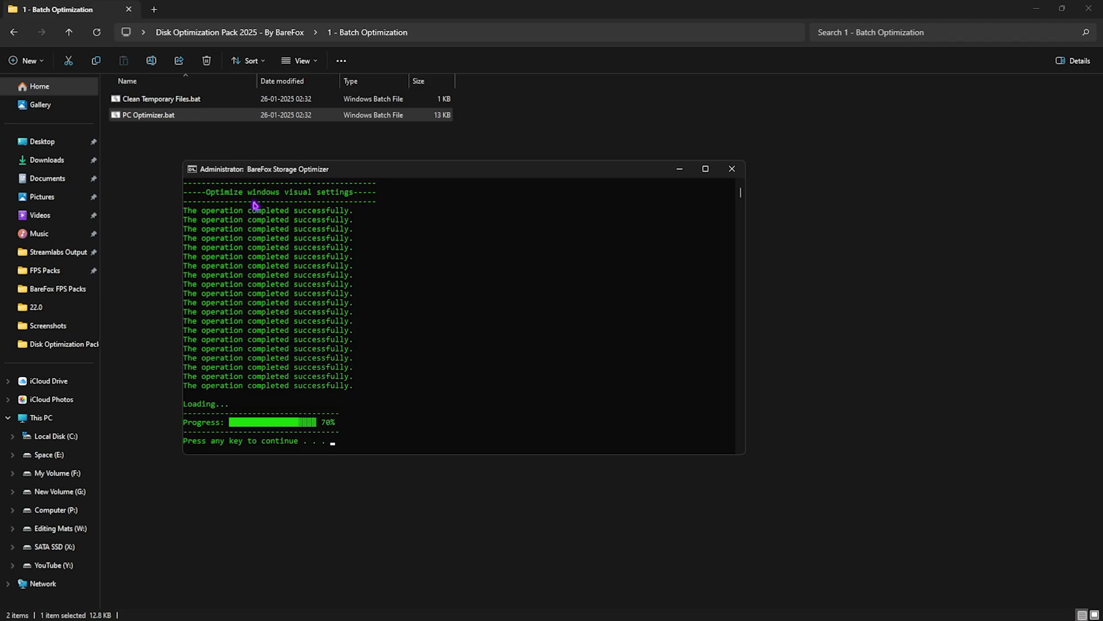
key(Return)
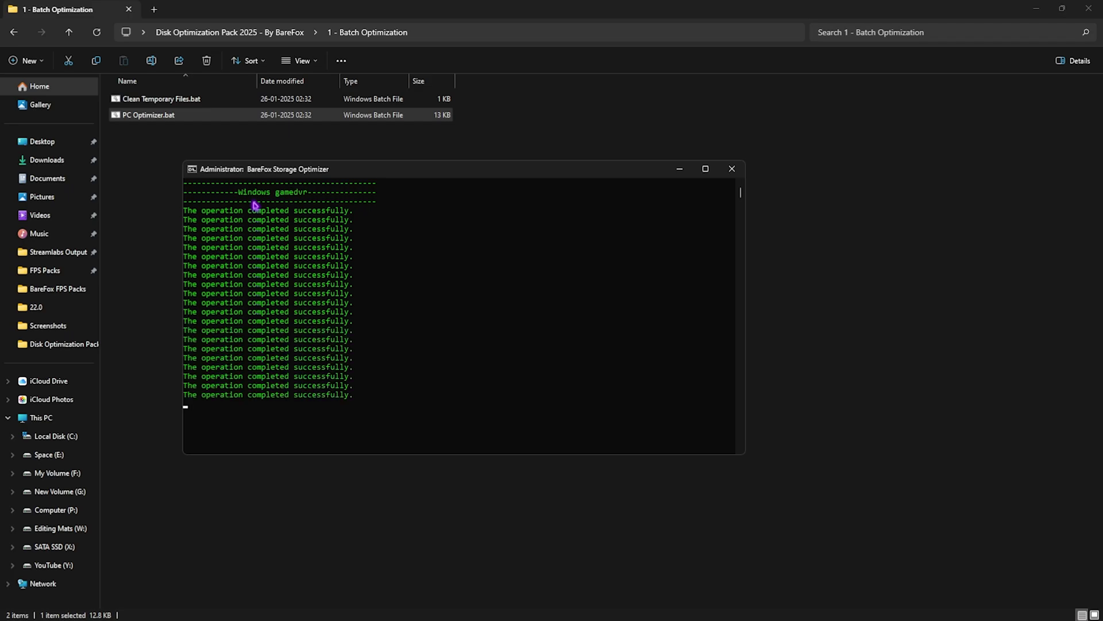
Let the optimizer apply GameDVR tweaks, the UltraPerfo power plan and disable Xbox services, then close it.
key(Return)
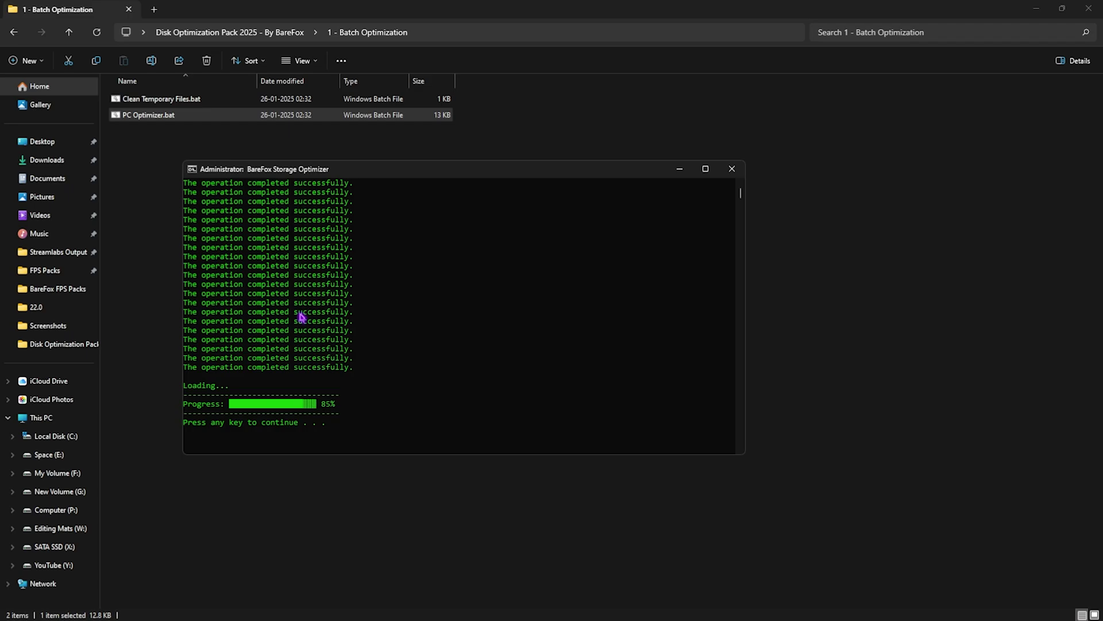
key(Return)
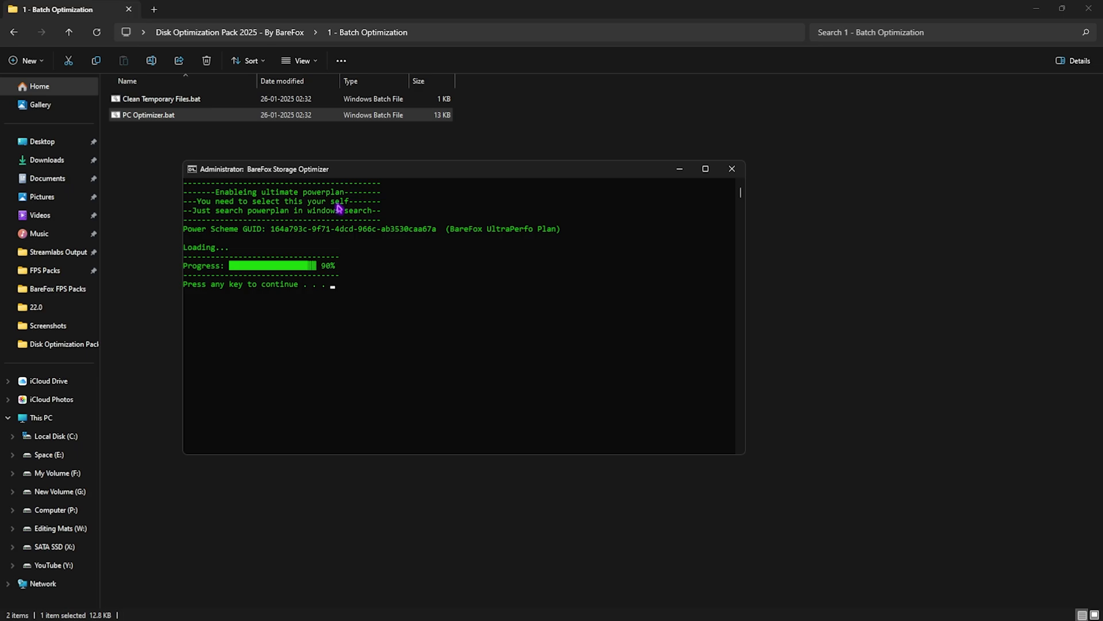
key(Return)
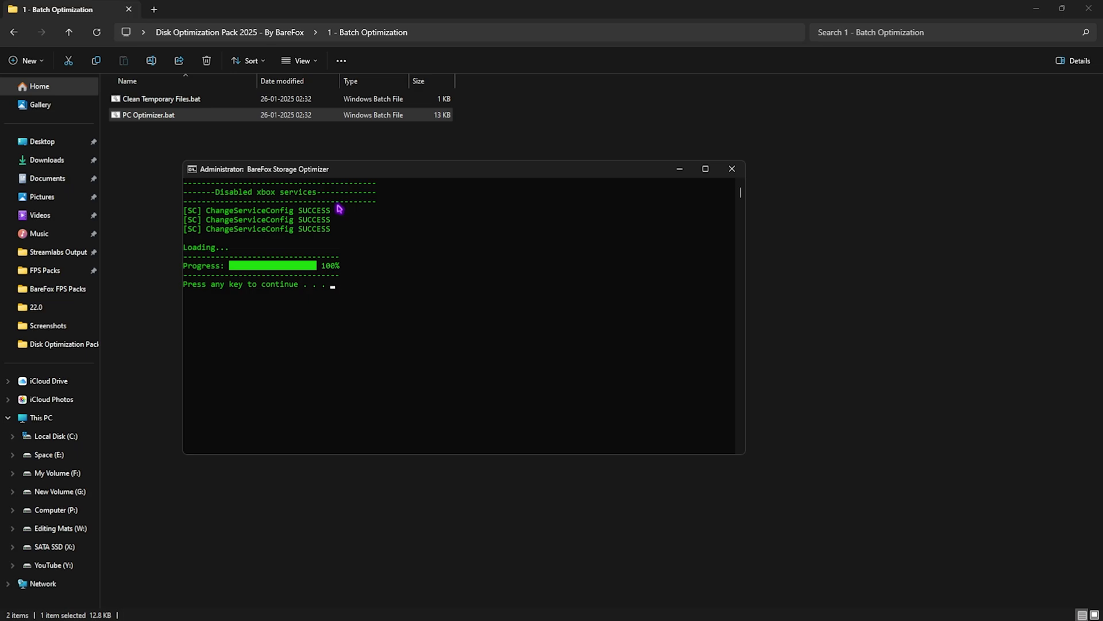
key(Return)
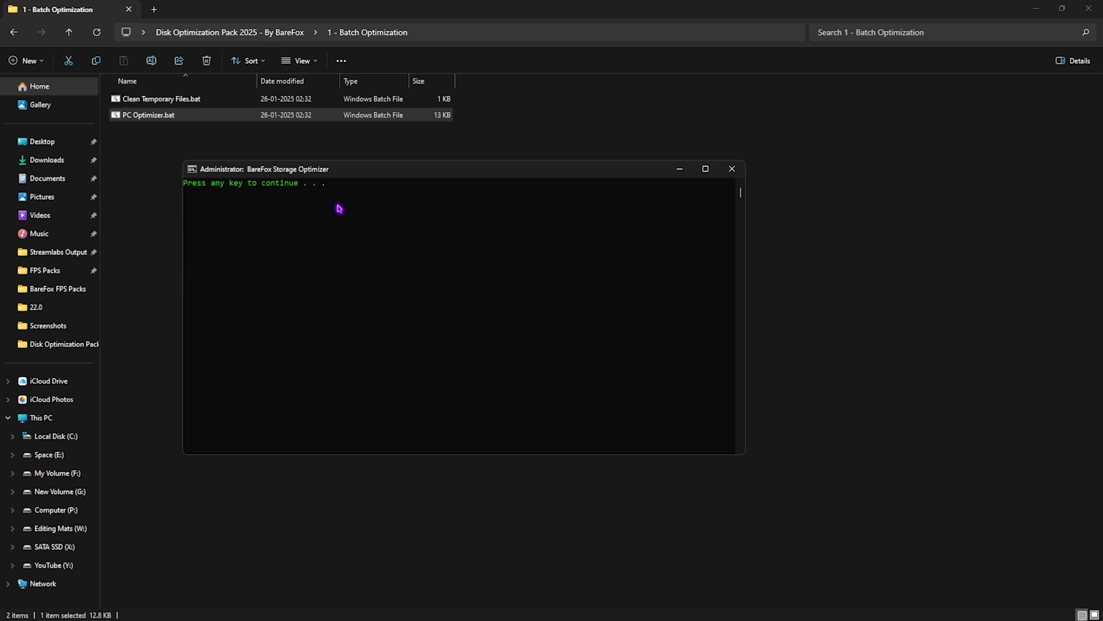
key(Return)
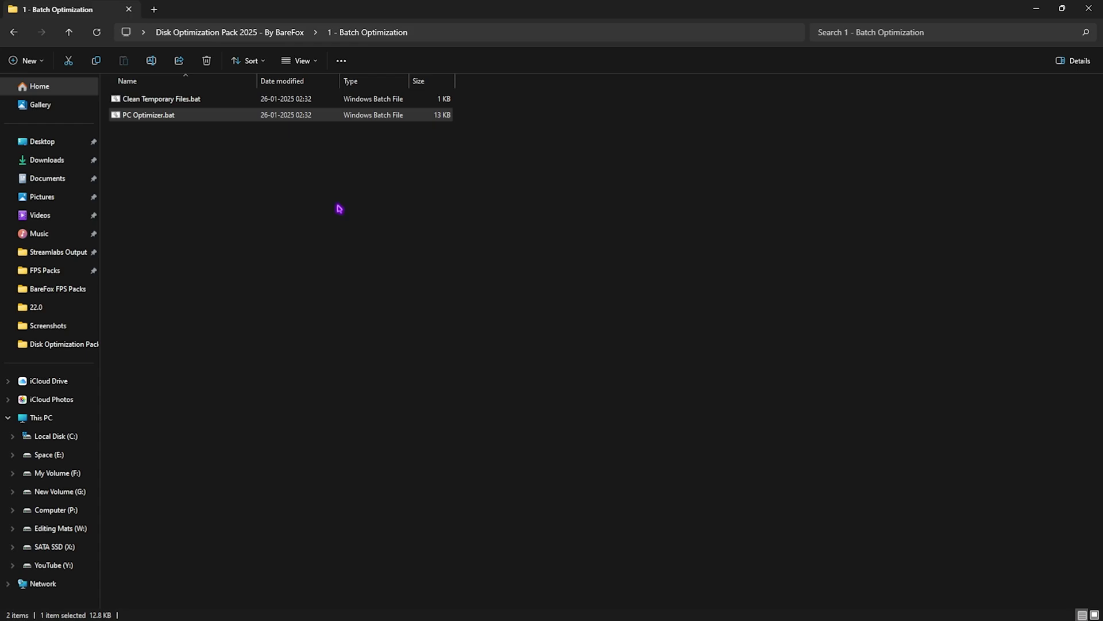
Apply the Custom visual effects from 'adj' search, then return to the Disk Optimization Pack 2025 folder.
key(super)
text(adj)
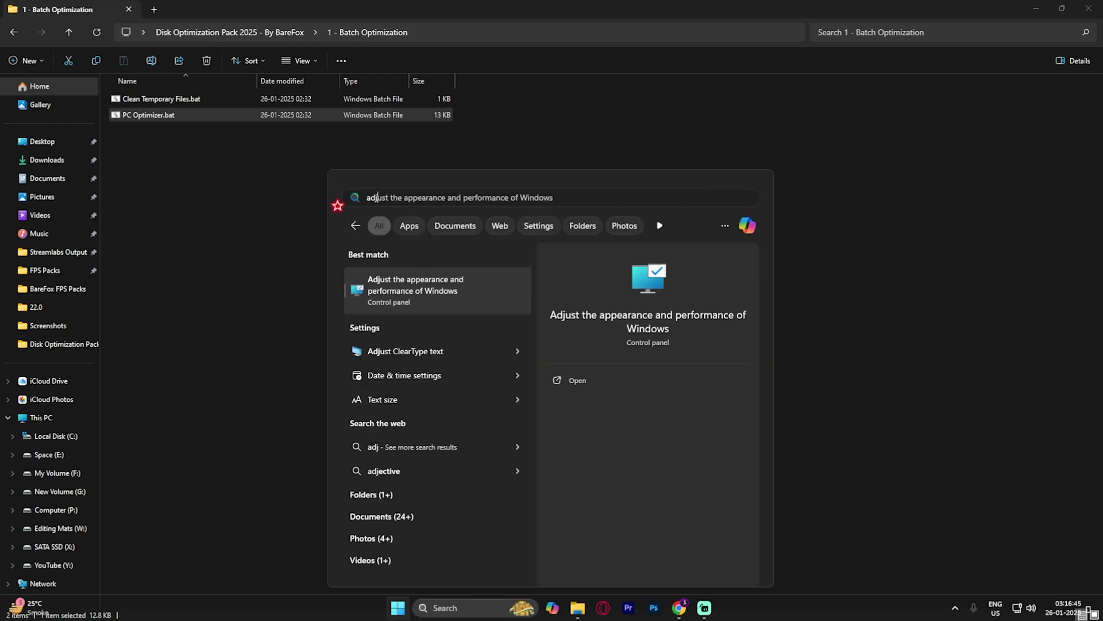
key(Return)
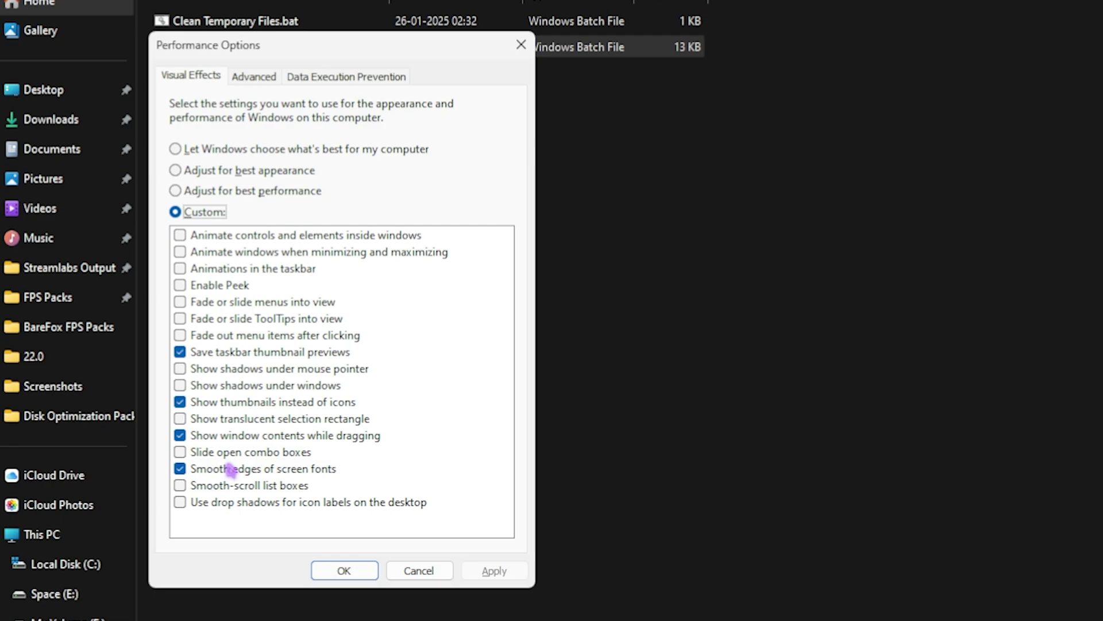
key(Return)
key(alt+Up)
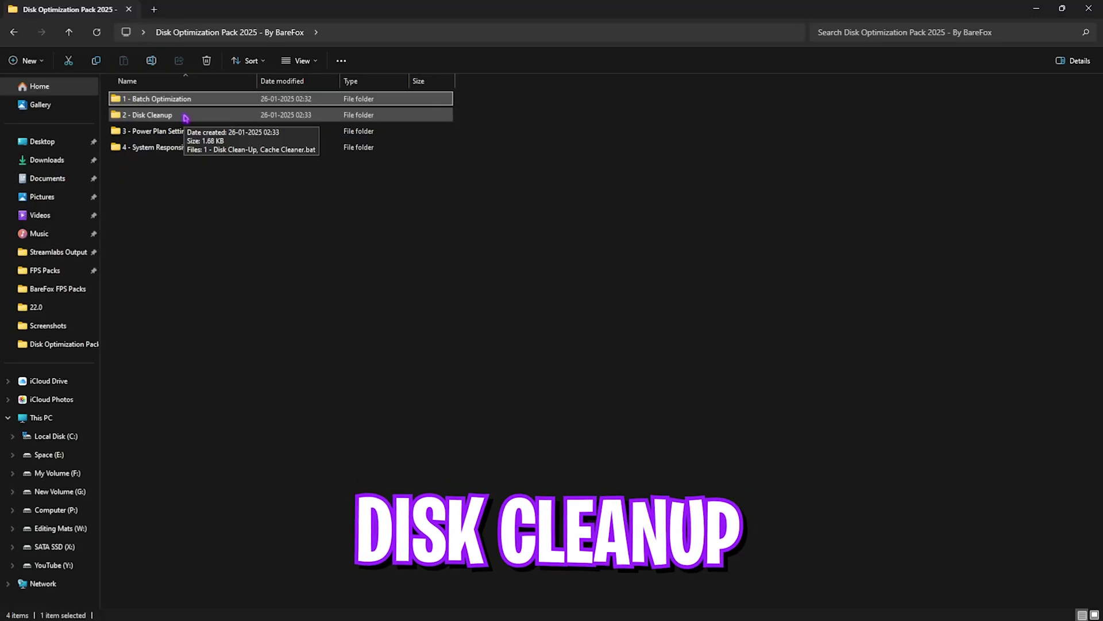
Launch the Disk Clean-Up shortcut from 2 - Disk Cleanup and select drive (C:).
double_click(185, 117)
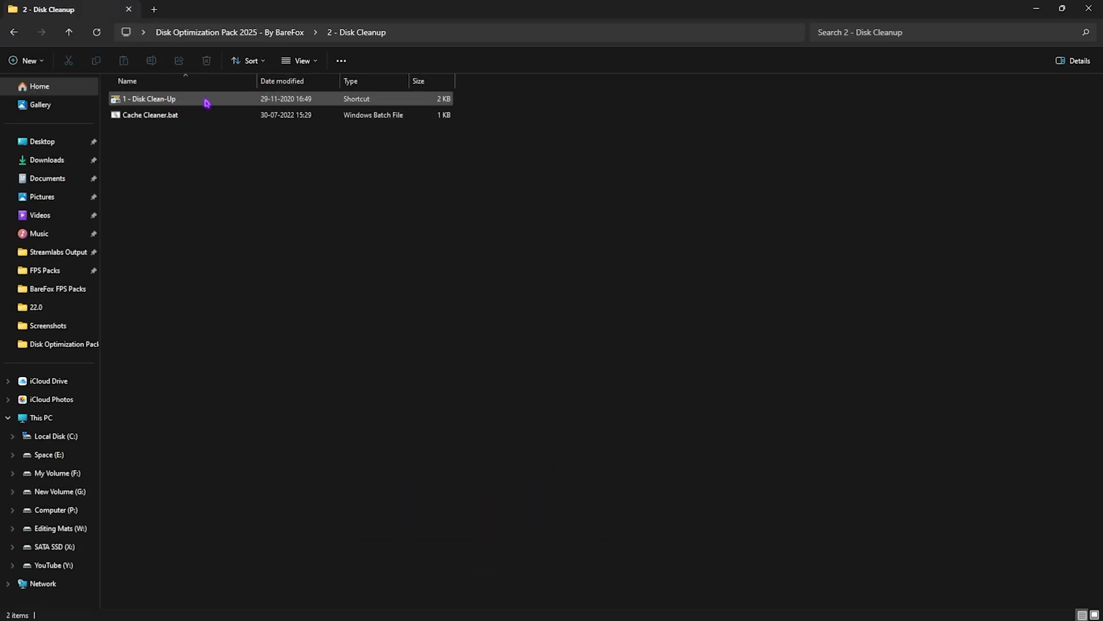
double_click(207, 100)
click(370, 332)
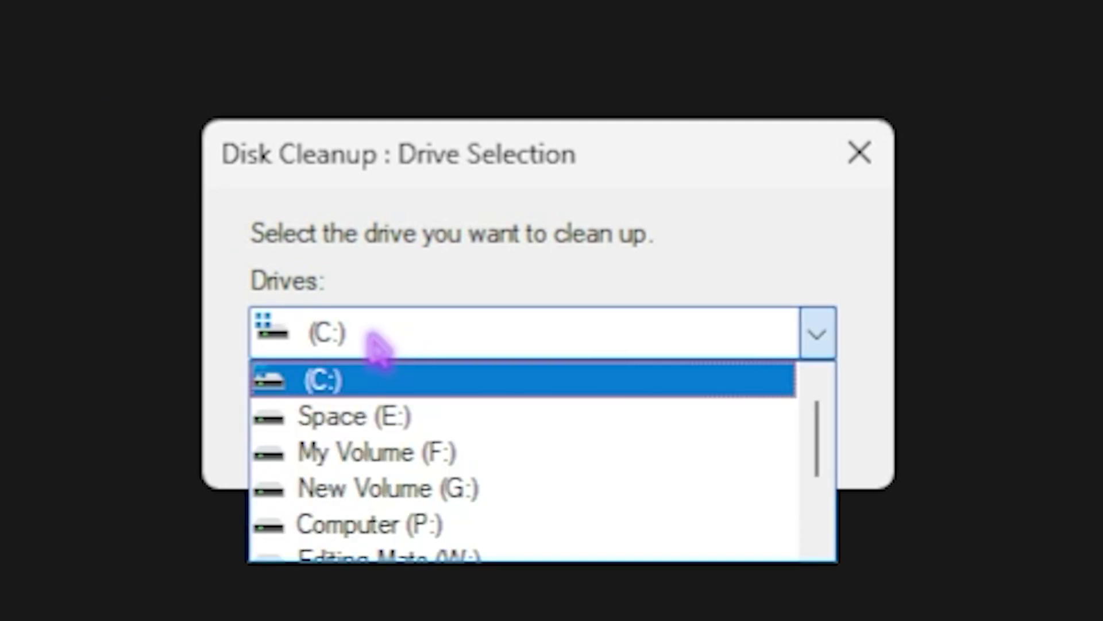
click(344, 376)
click(442, 422)
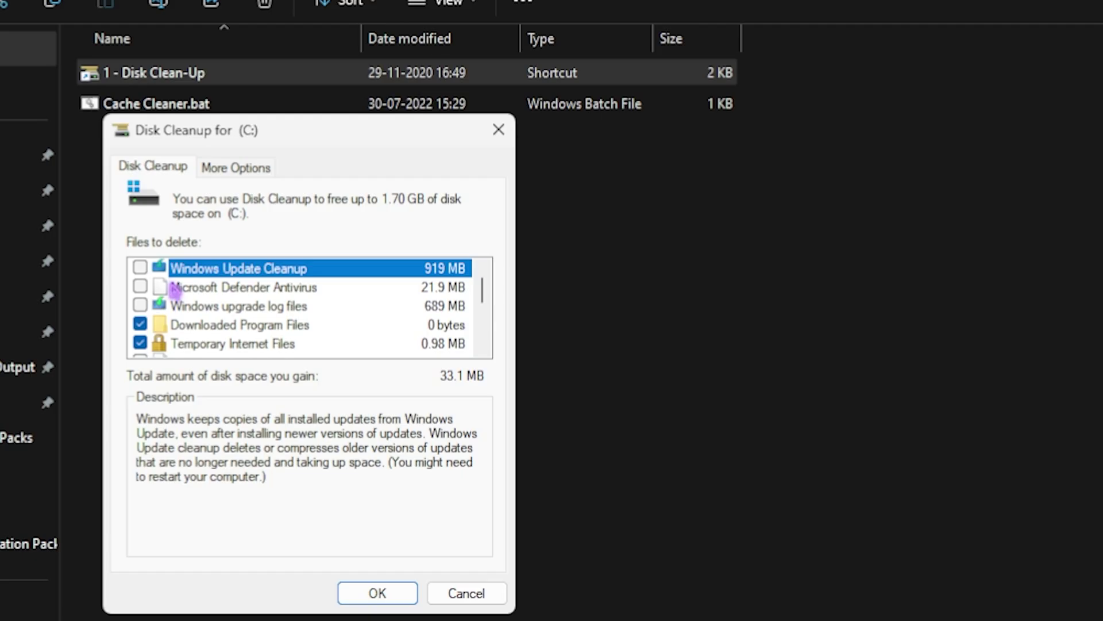
Tick every file category, including Windows Update Cleanup and Recycle Bin, and permanently delete 1.70 GB.
click(140, 268)
click(141, 287)
click(141, 305)
scroll(201, 324, down, 1)
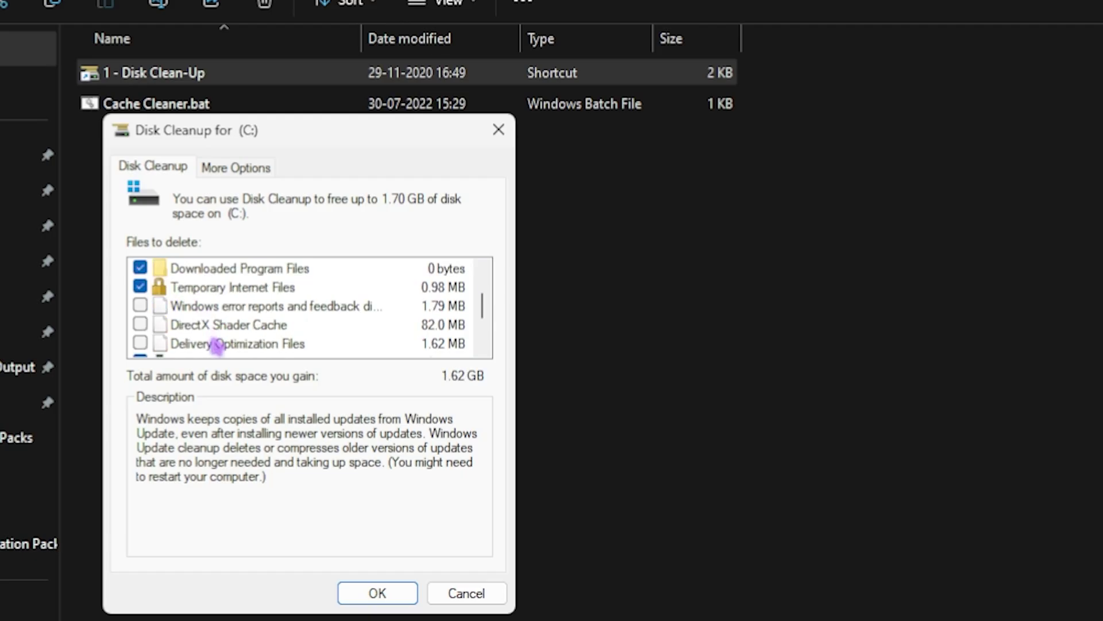
click(141, 324)
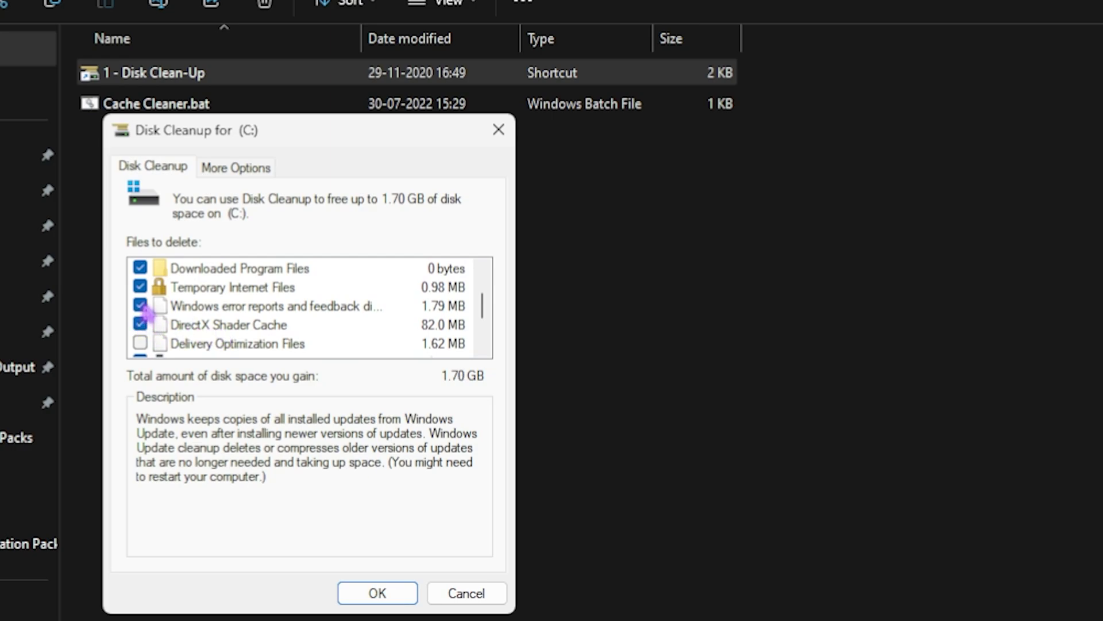
scroll(244, 335, down, 1)
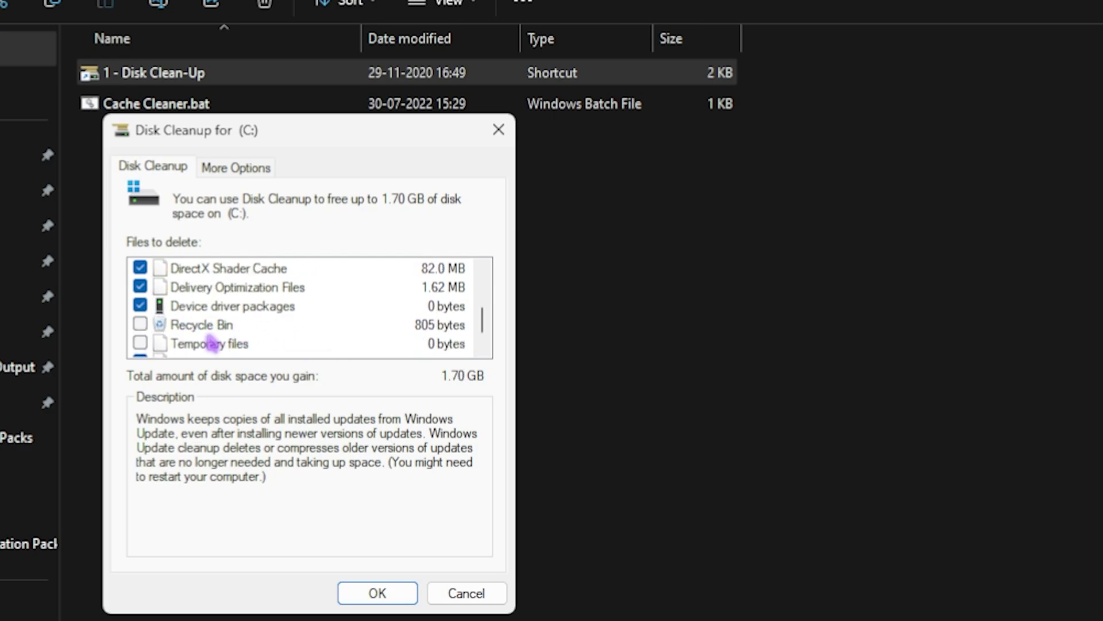
click(140, 324)
click(140, 343)
scroll(250, 338, down, 1)
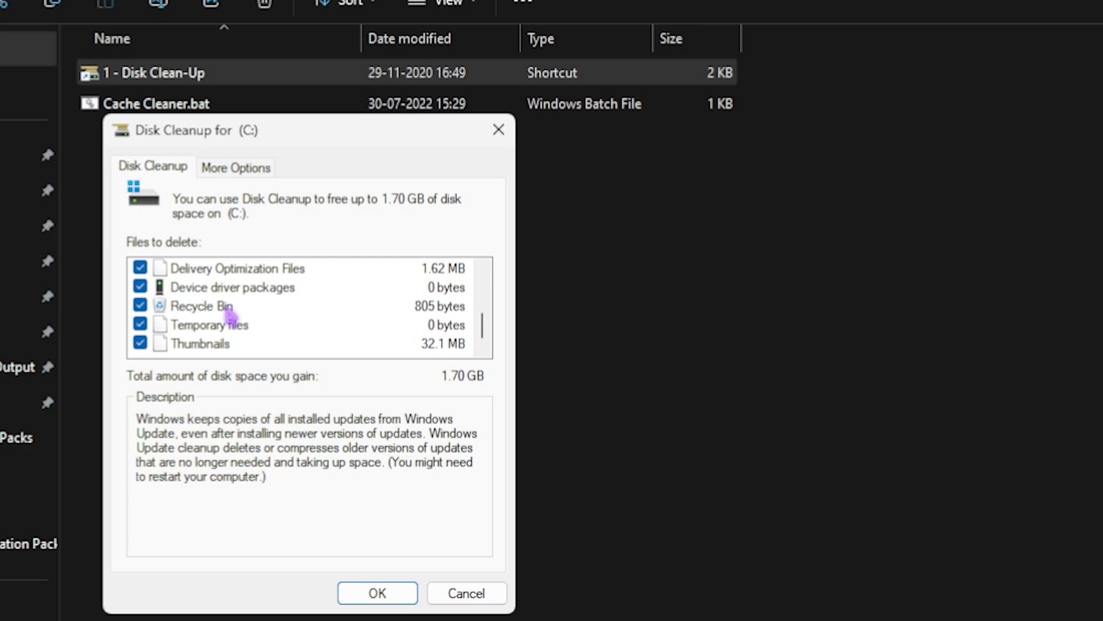
scroll(241, 311, up, 2)
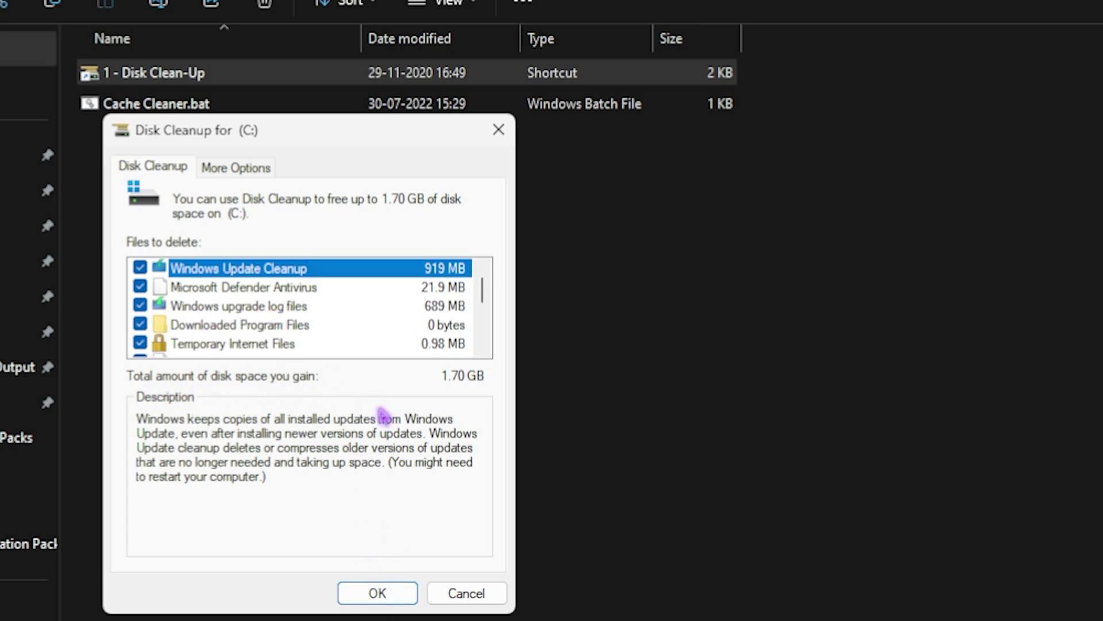
click(378, 593)
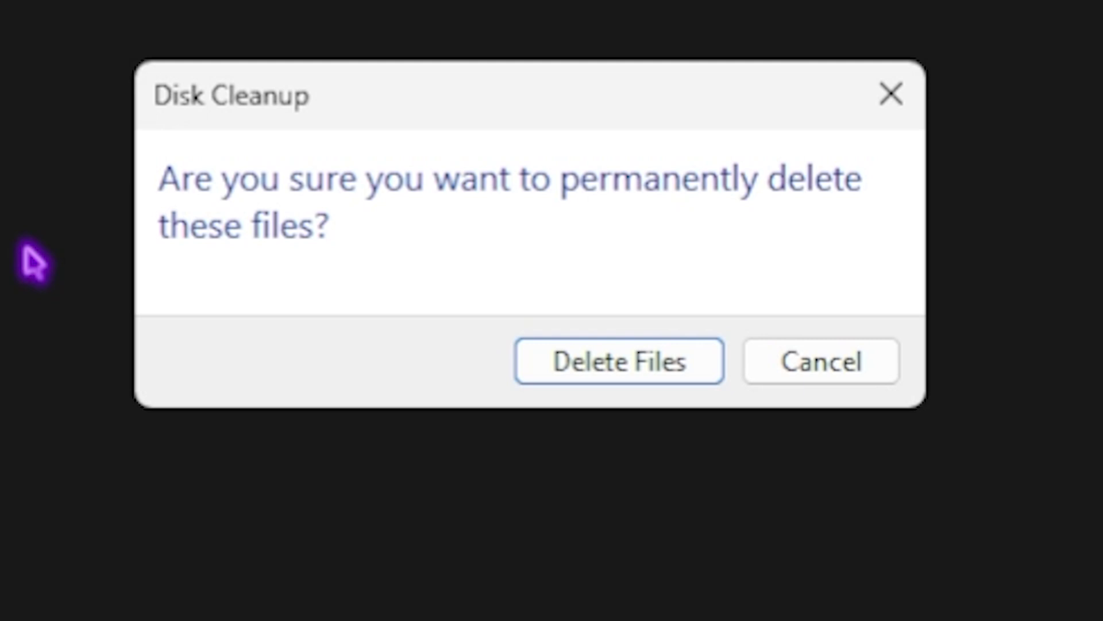
click(672, 373)
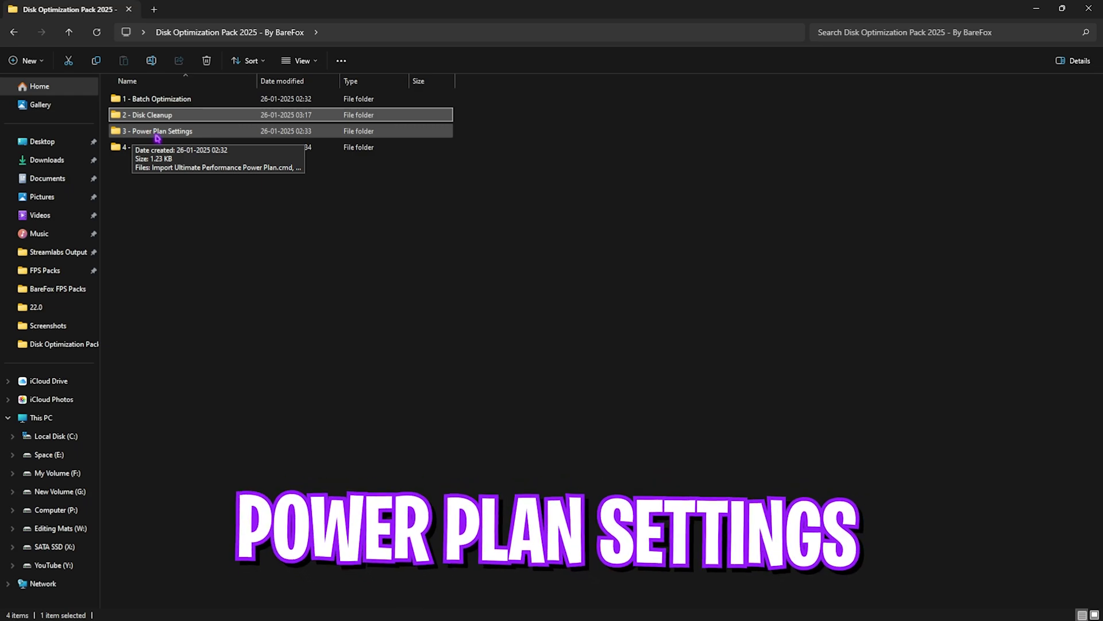
Open Power Plans from 3 - Power Plan Settings, confirm Ultimate Performance is active, and close it.
double_click(154, 133)
click(206, 104)
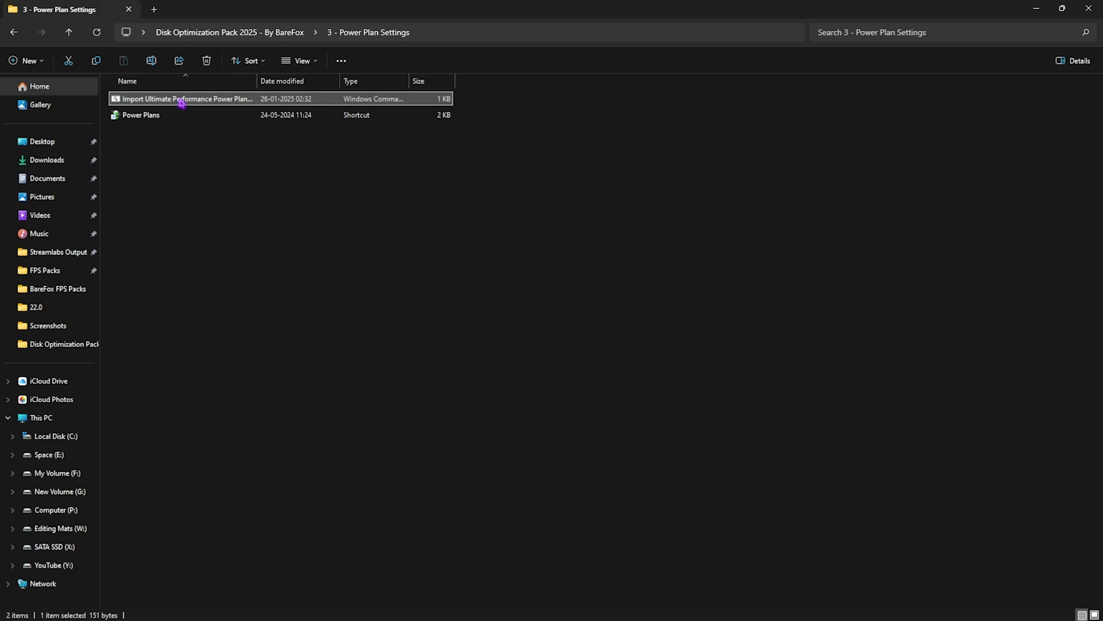
right_click(181, 102)
click(159, 168)
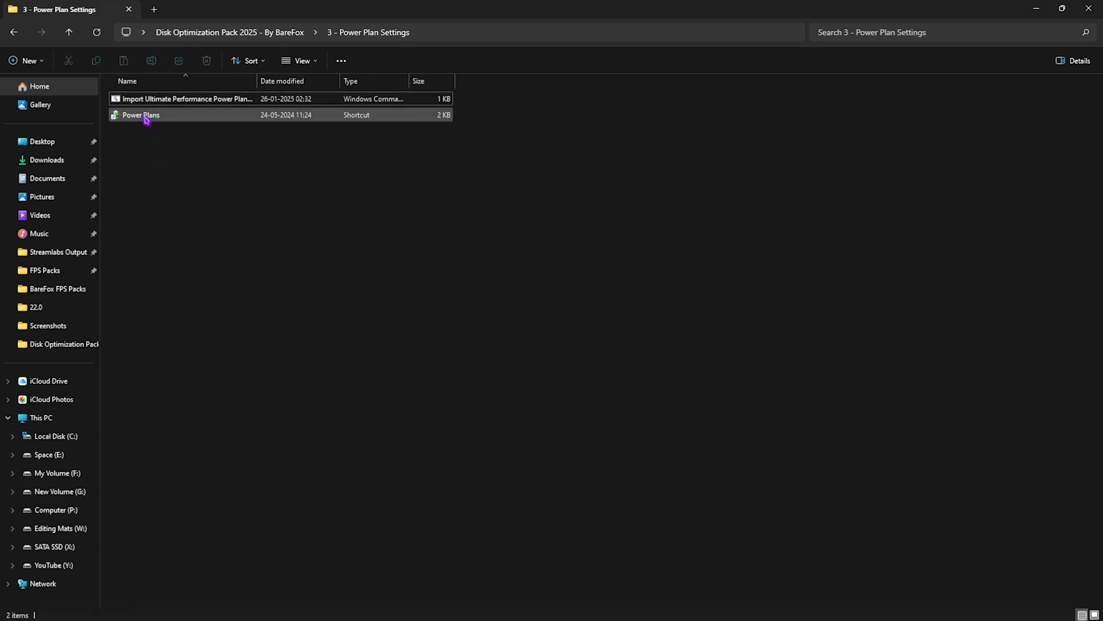
double_click(145, 115)
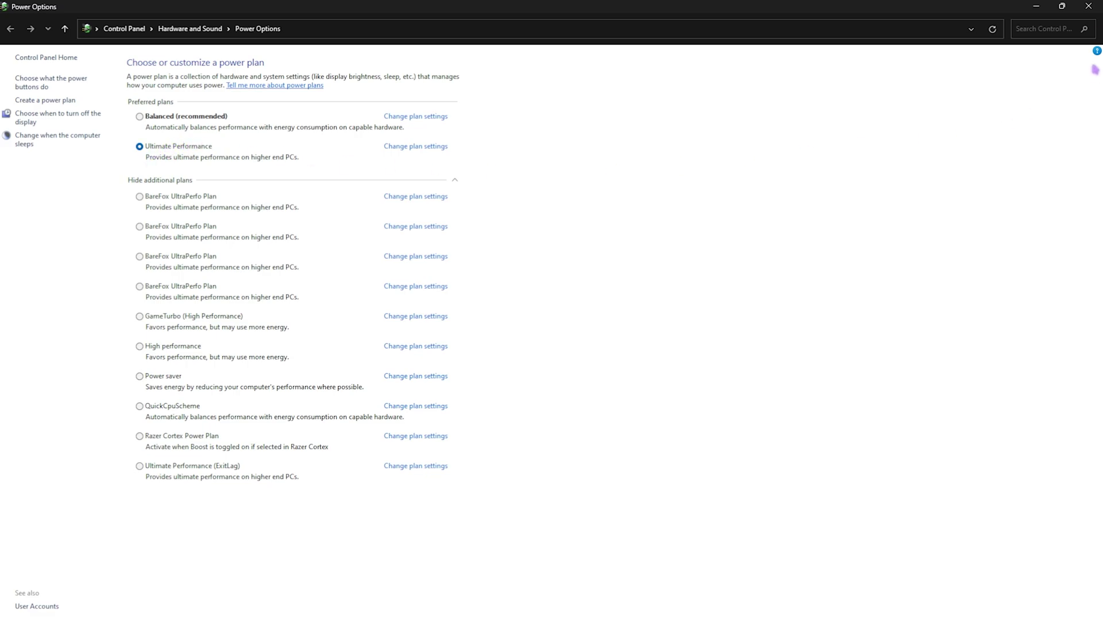
click(1089, 6)
Open 4 - System Responsiveness Boost and its 'Default Reg files to revert to stock if wanted' folder.
key(alt+Up)
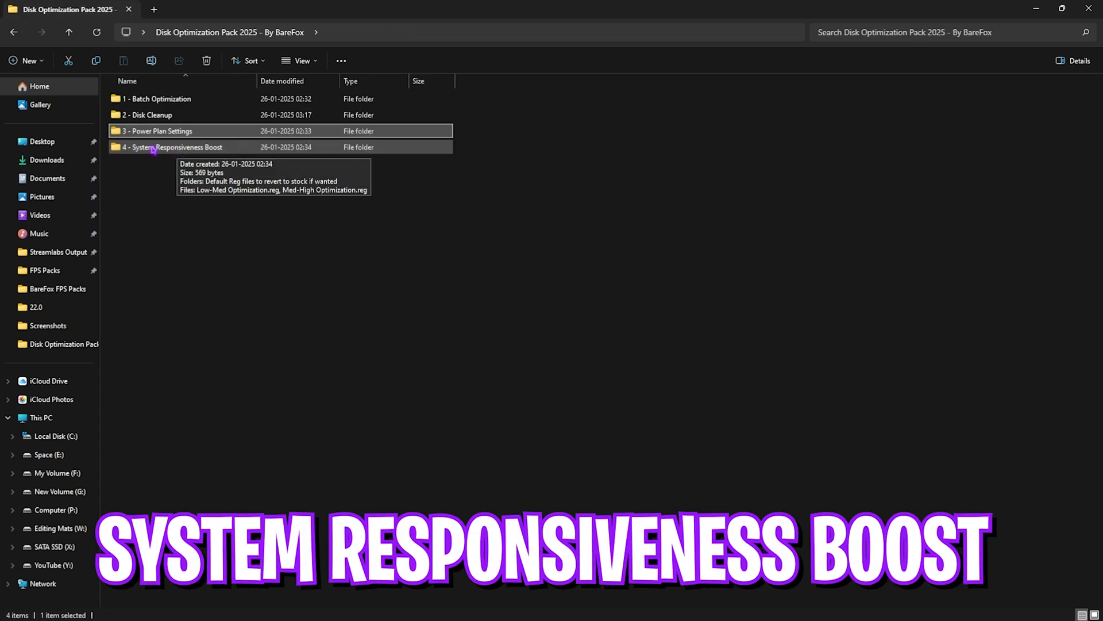
click(190, 148)
double_click(189, 148)
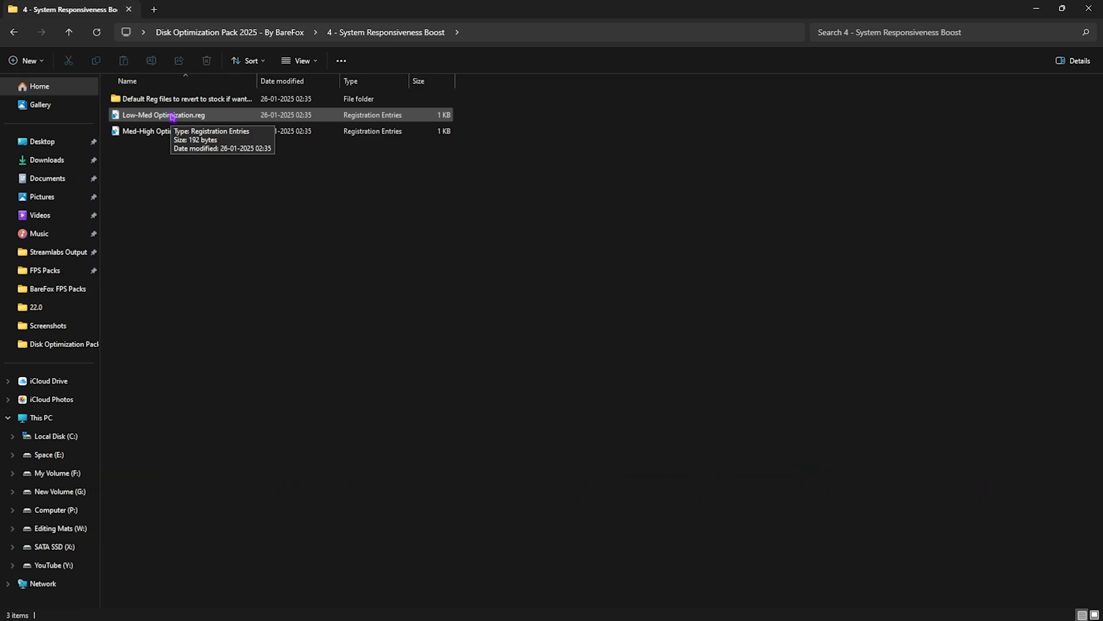
mouse_move(185, 167)
mouse_down()
mouse_move(170, 141)
mouse_move(177, 171)
mouse_up()
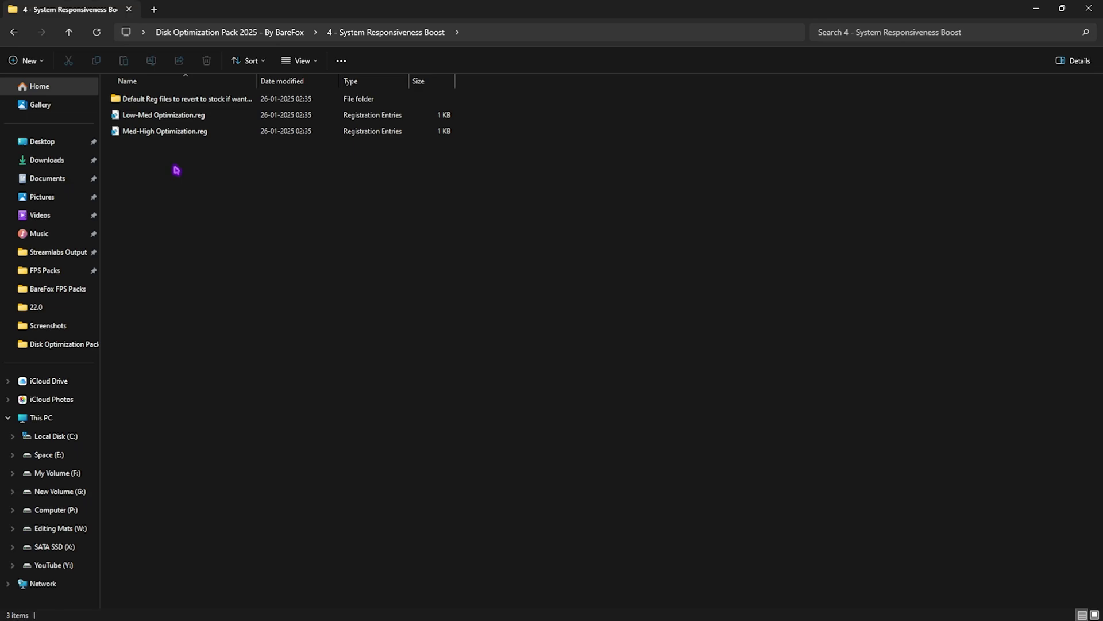
double_click(180, 104)
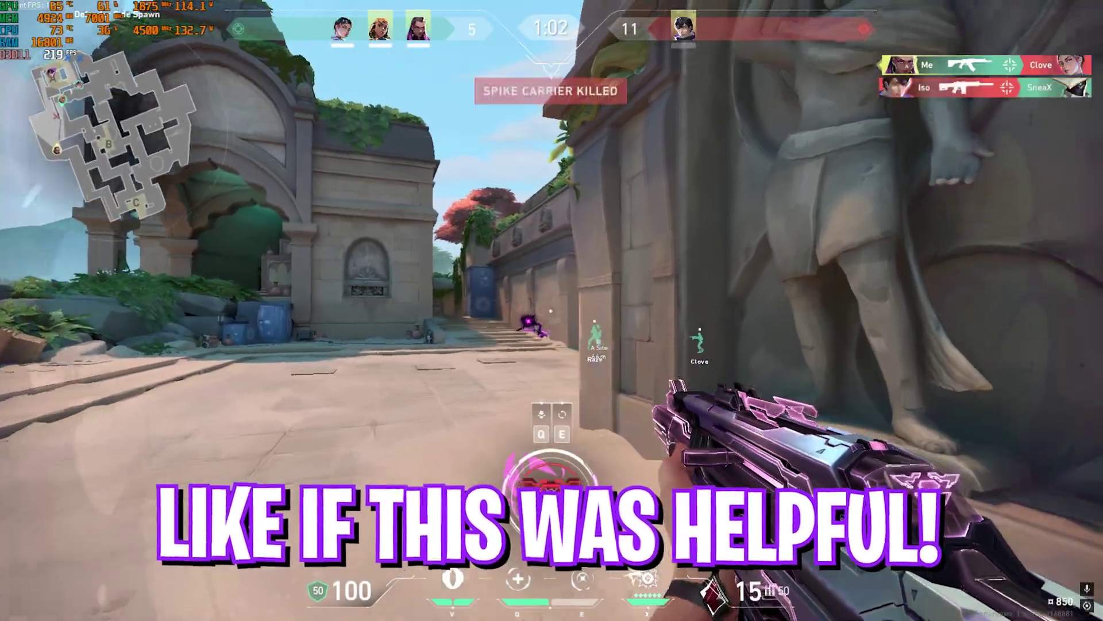
Use an ability, switch to the knife, check the scoreboard, and open the next round's buy menu.
key(e)
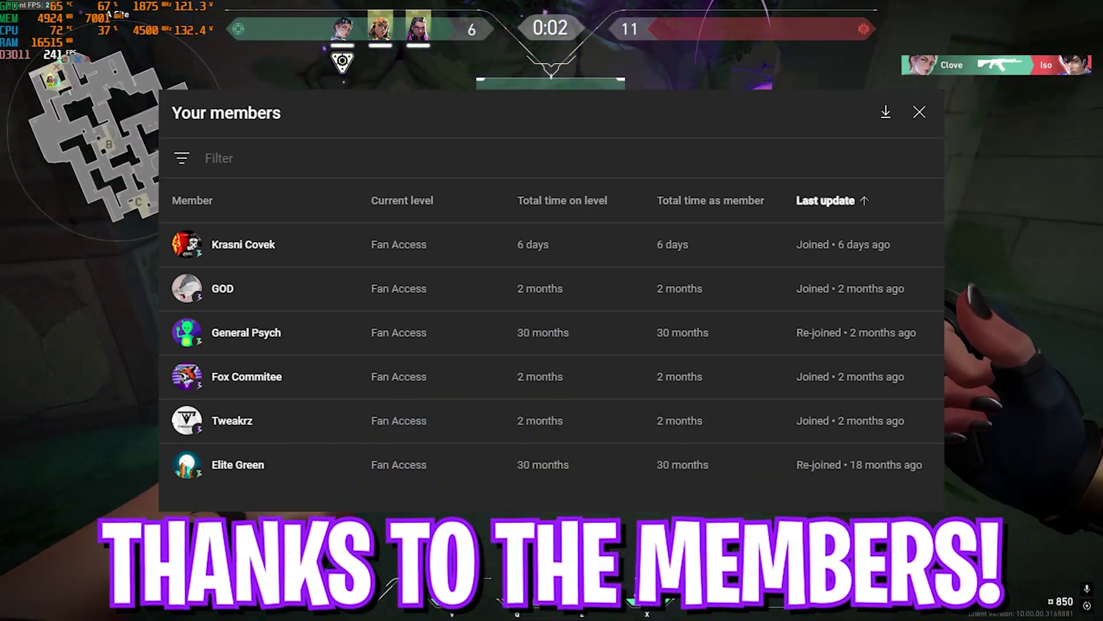
key(3)
key(Tab)
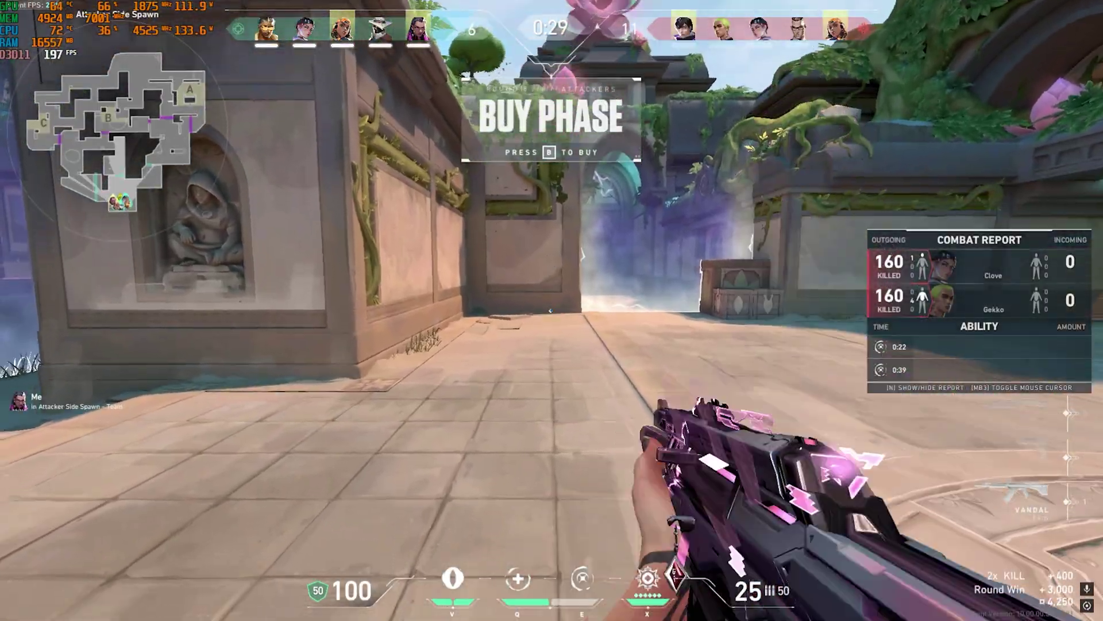
key(b)
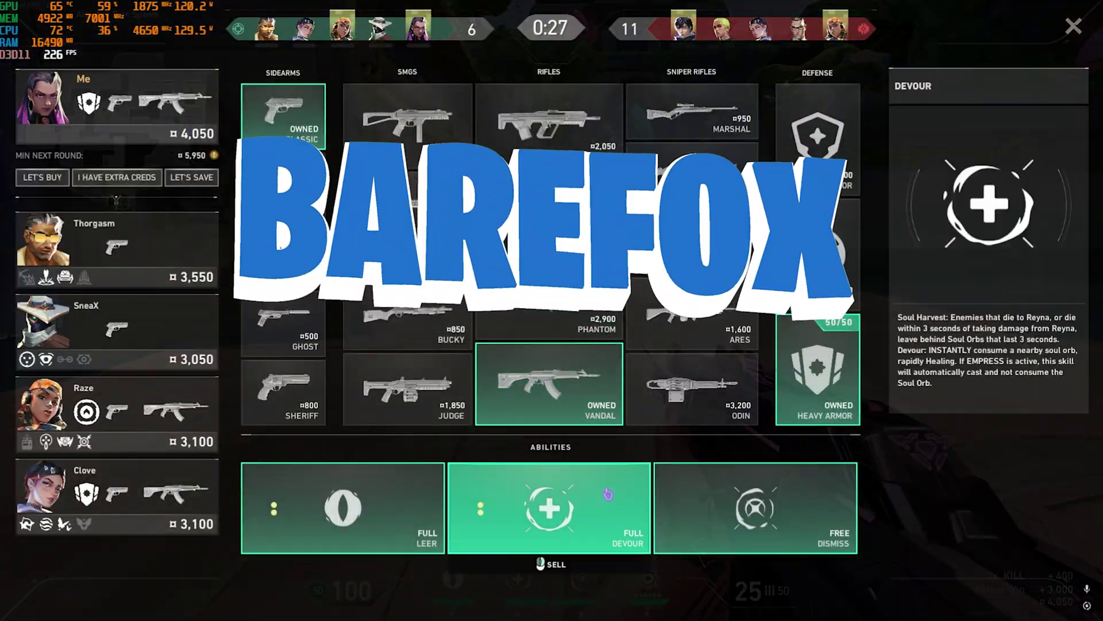